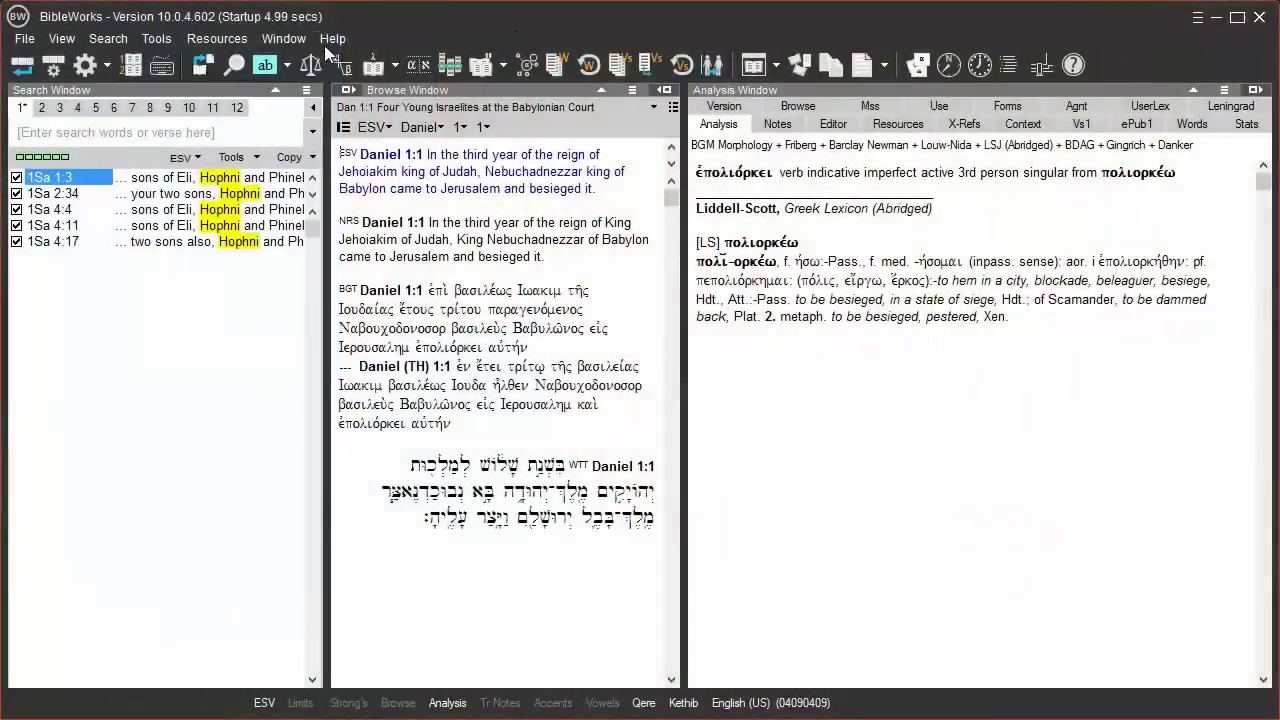
- Open the Shortcuts chapter of the BibleWorks help, review the Browse Window shortcuts table, and minimize the help
{"action": "left_click", "coordinate": [325, 38]}
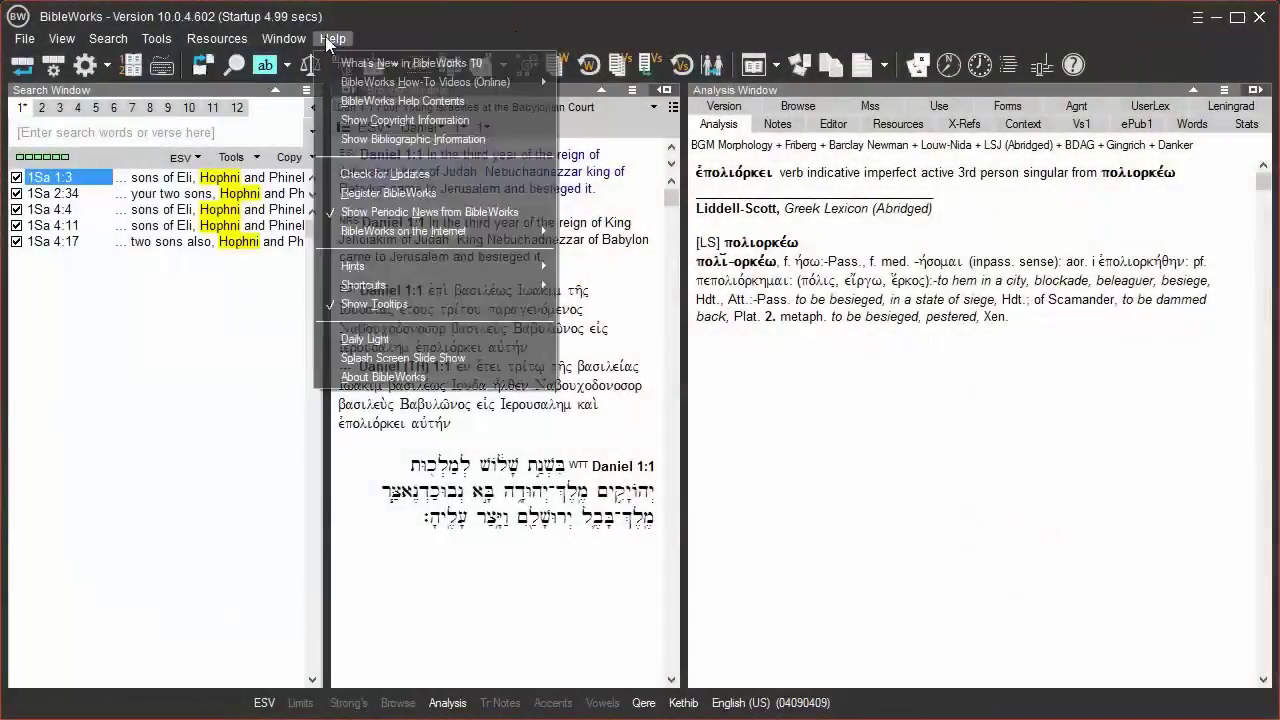
{"action": "left_click", "coordinate": [370, 108]}
{"action": "left_click", "coordinate": [328, 318]}
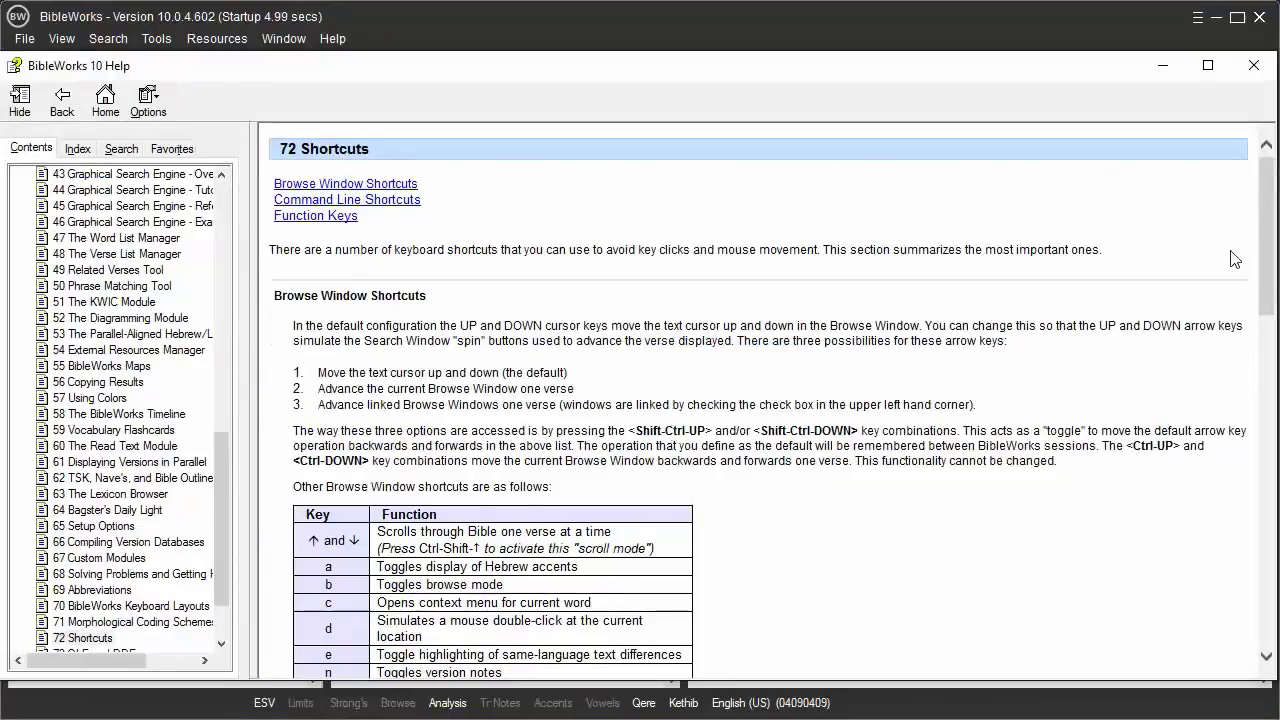
{"action": "left_click_drag", "start_coordinate": [1270, 240], "coordinate": [1273, 285]}
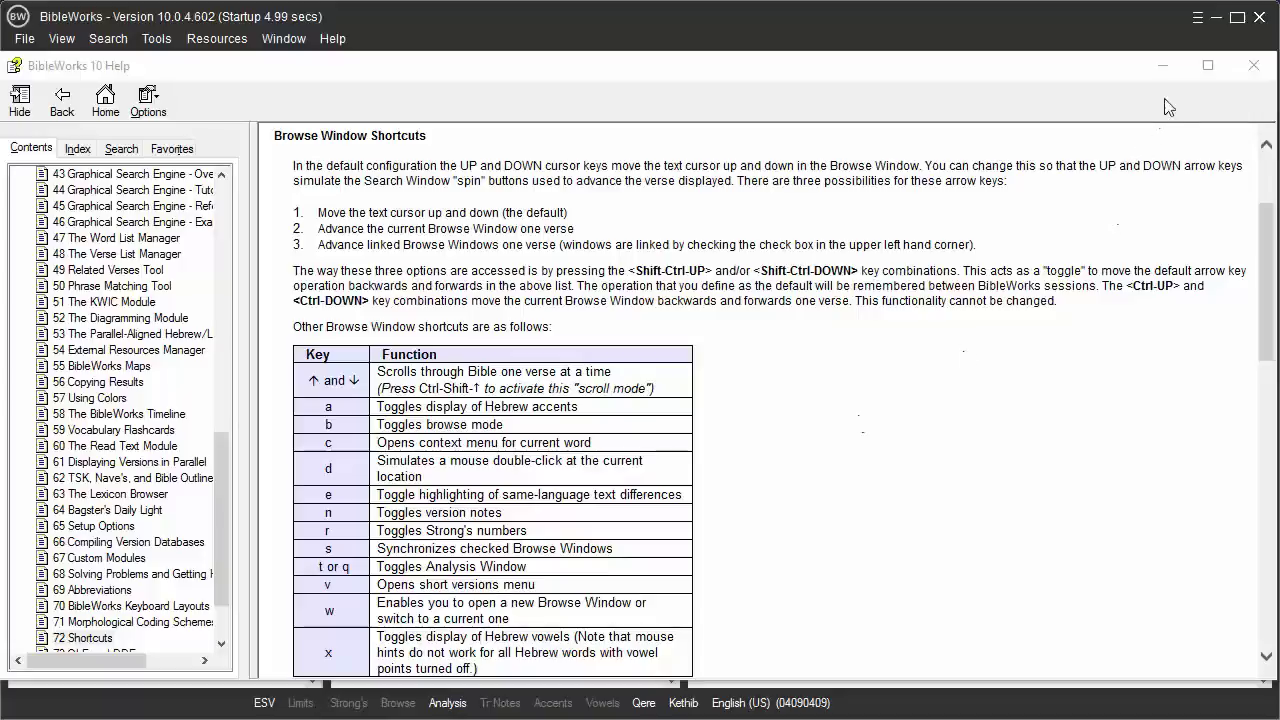
{"action": "left_click", "coordinate": [1164, 66]}
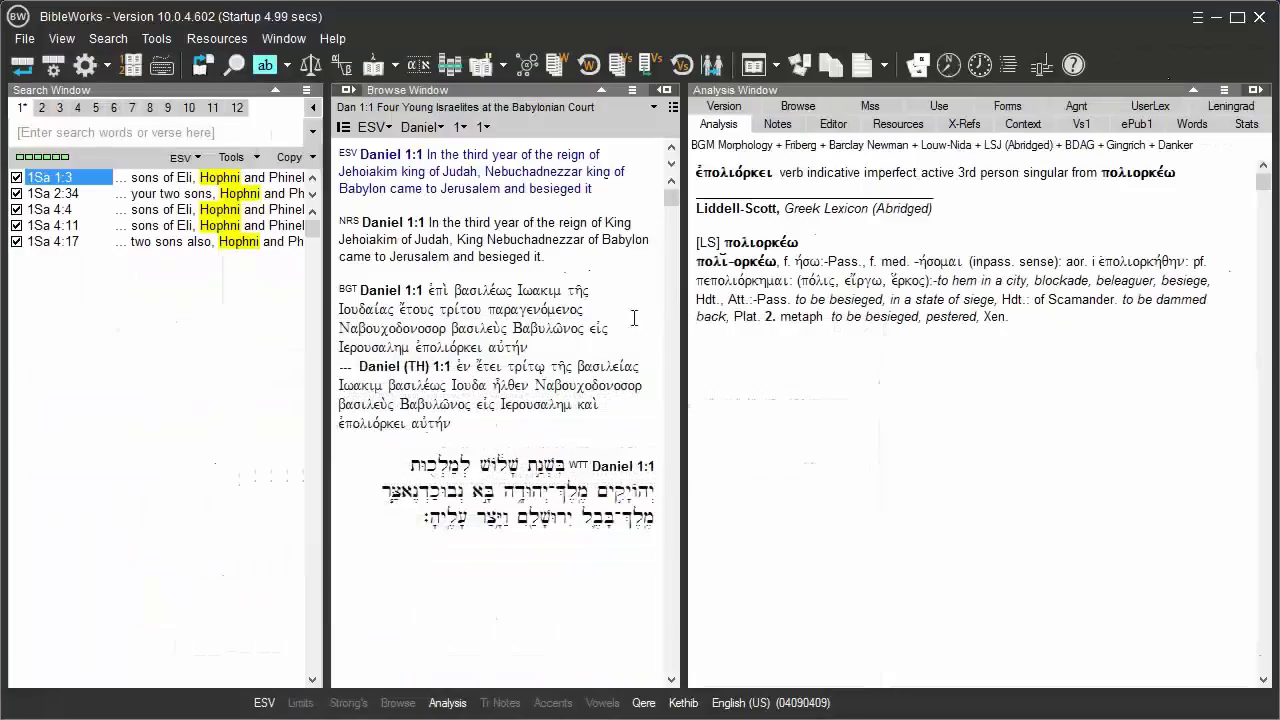
- Toggle the Hebrew accents of Daniel 1:1 in the Browse Window off and back on, accepting the shortcut hints
{"action": "left_click", "coordinate": [618, 357]}
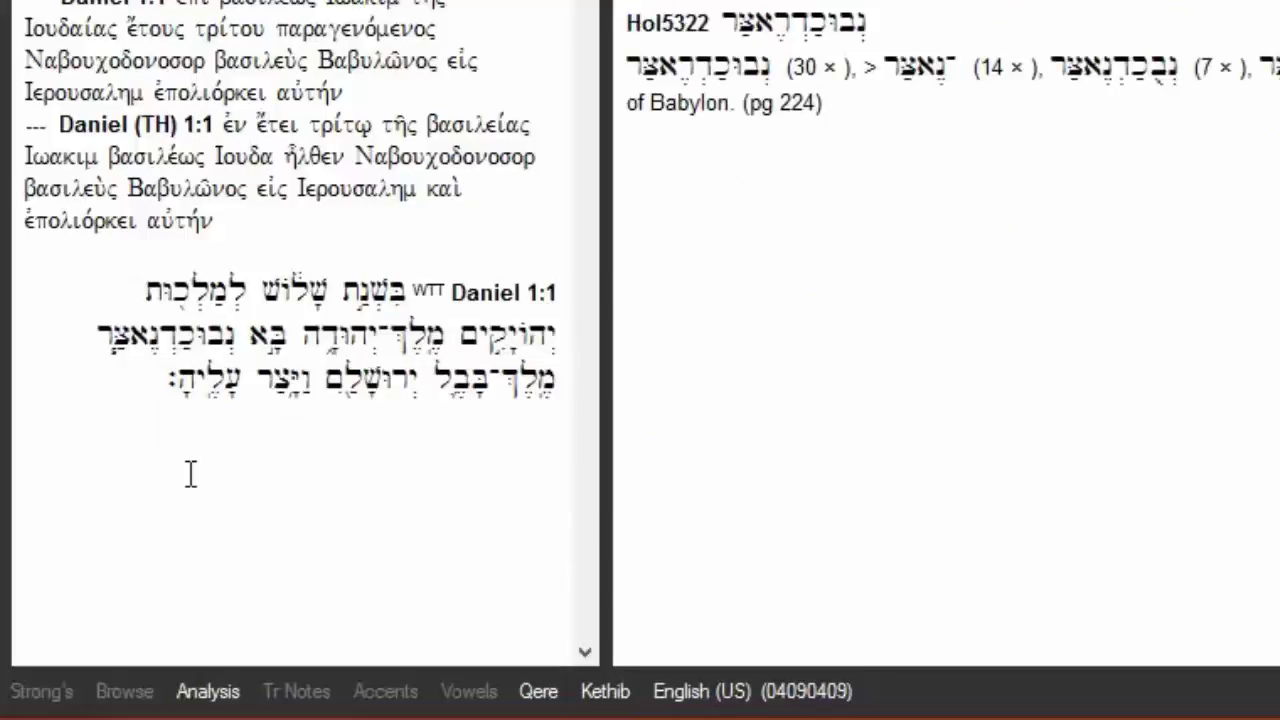
{"action": "key", "text": "a"}
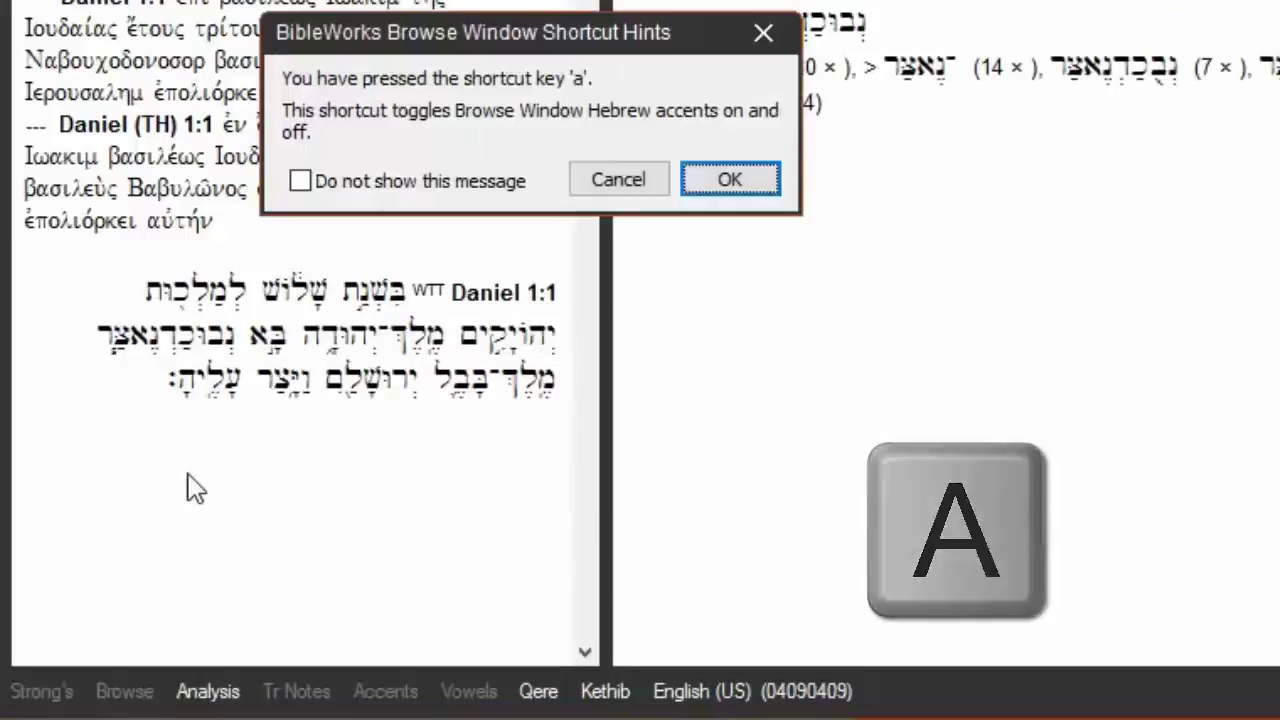
{"action": "left_click", "coordinate": [729, 177]}
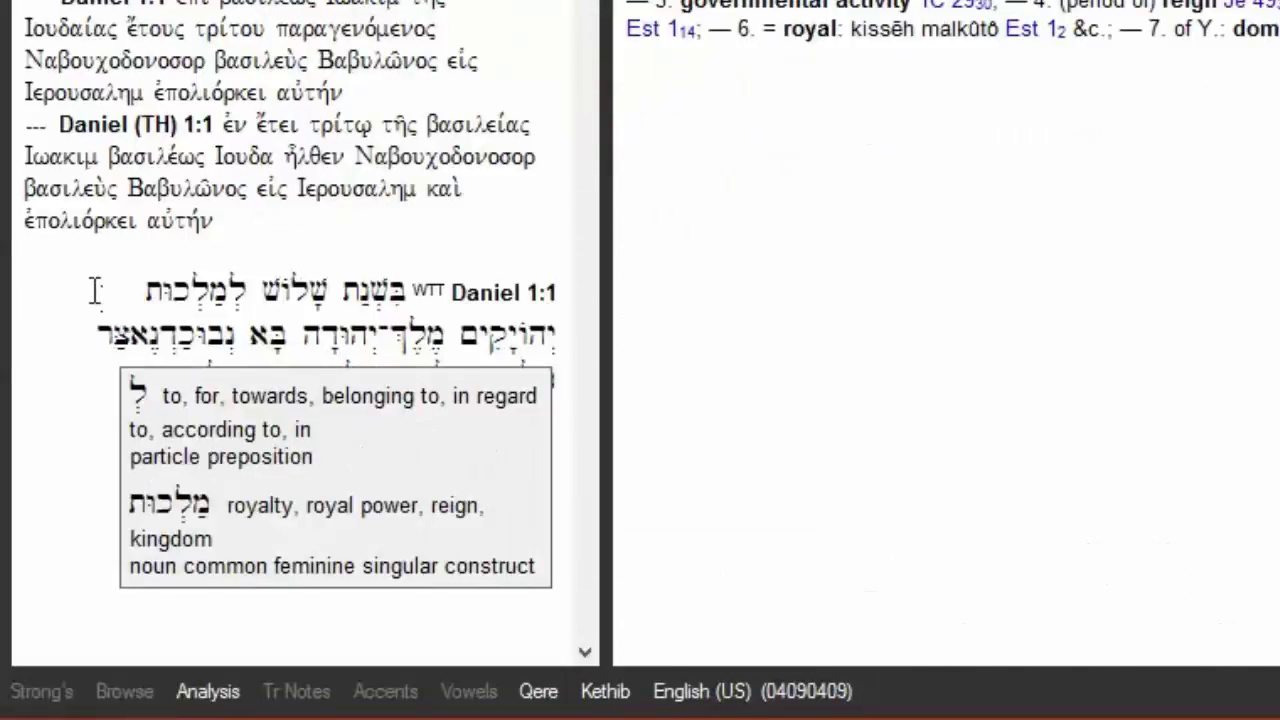
{"action": "key", "text": "a"}
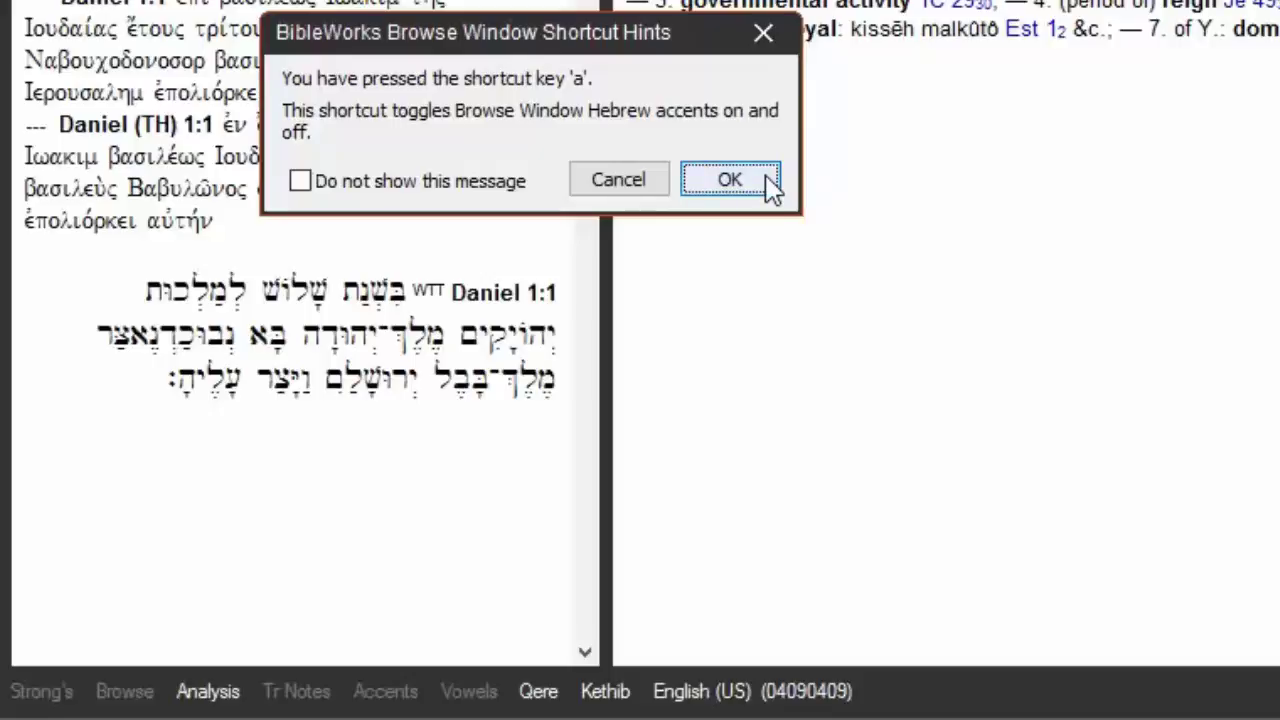
{"action": "left_click", "coordinate": [729, 180]}
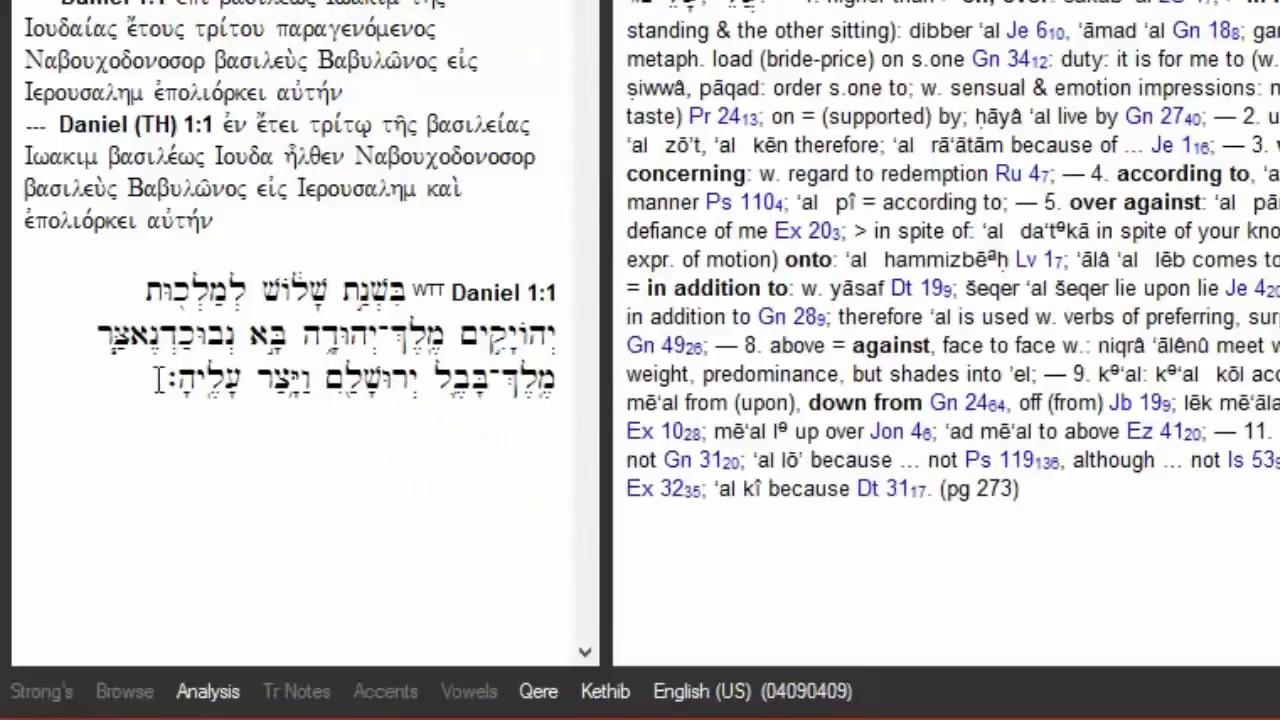
- Hide the Hebrew vowels in Daniel 1:1, and display Genesis 1:1 with Hebrew vowels but without accents
{"action": "mouse_move", "coordinate": [107, 282]}
{"action": "key", "text": "x"}
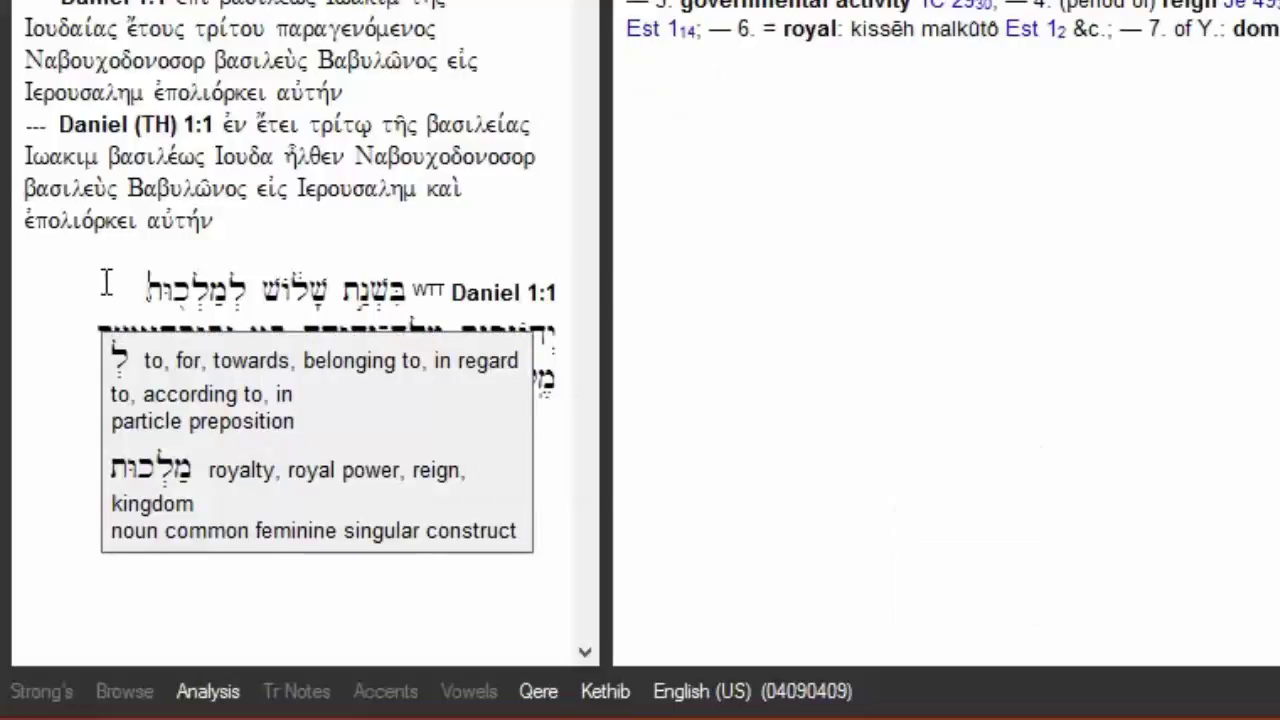
{"action": "key", "text": "x"}
{"action": "key", "text": "Return"}
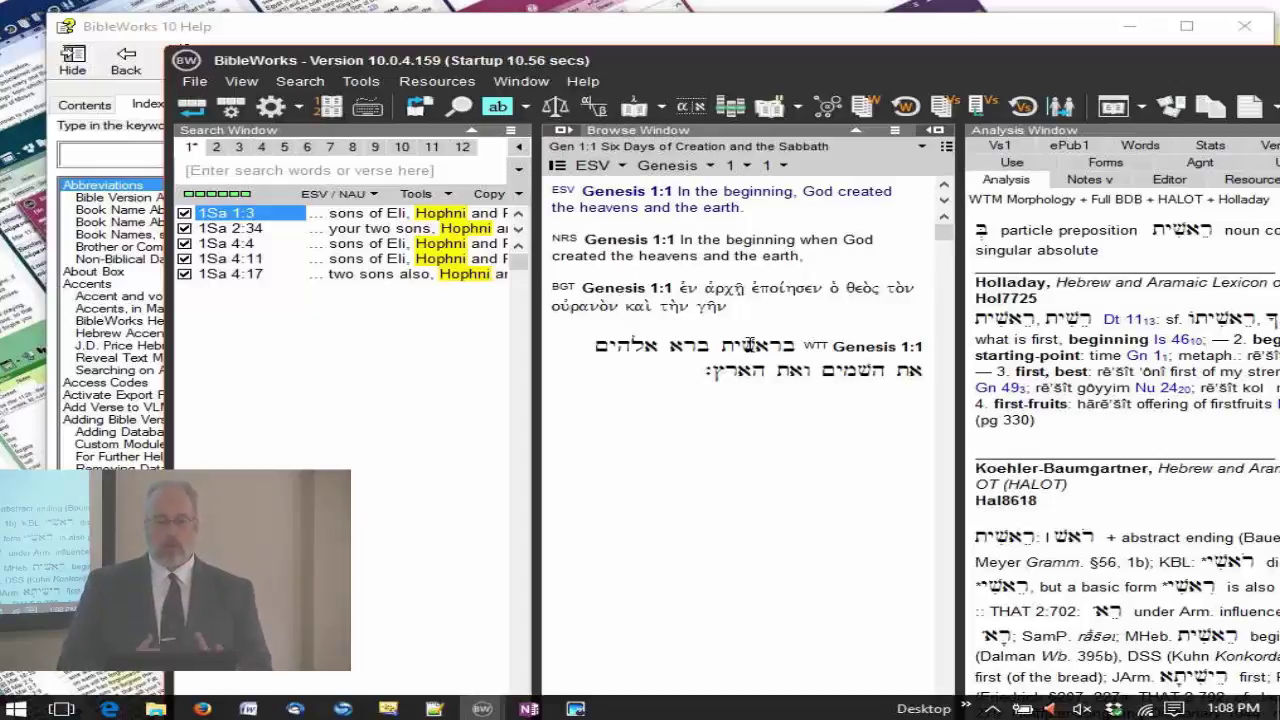
{"action": "left_click", "coordinate": [748, 346]}
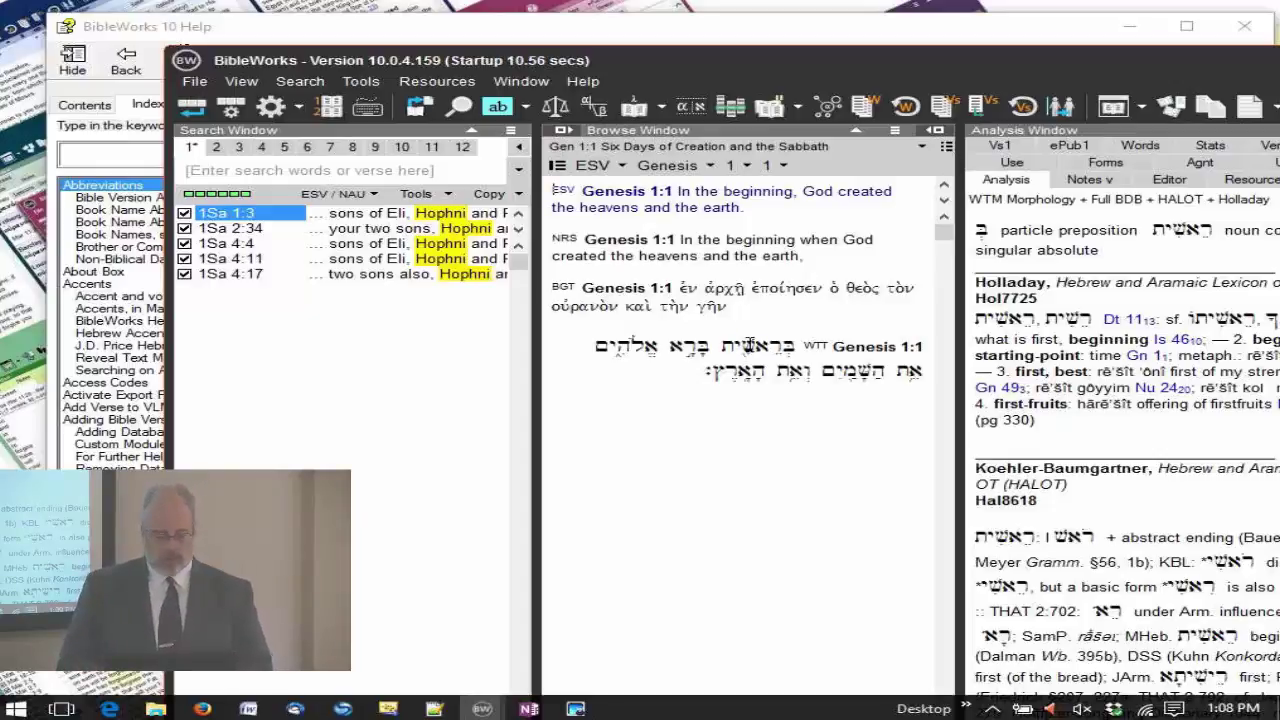
{"action": "left_click", "coordinate": [748, 346]}
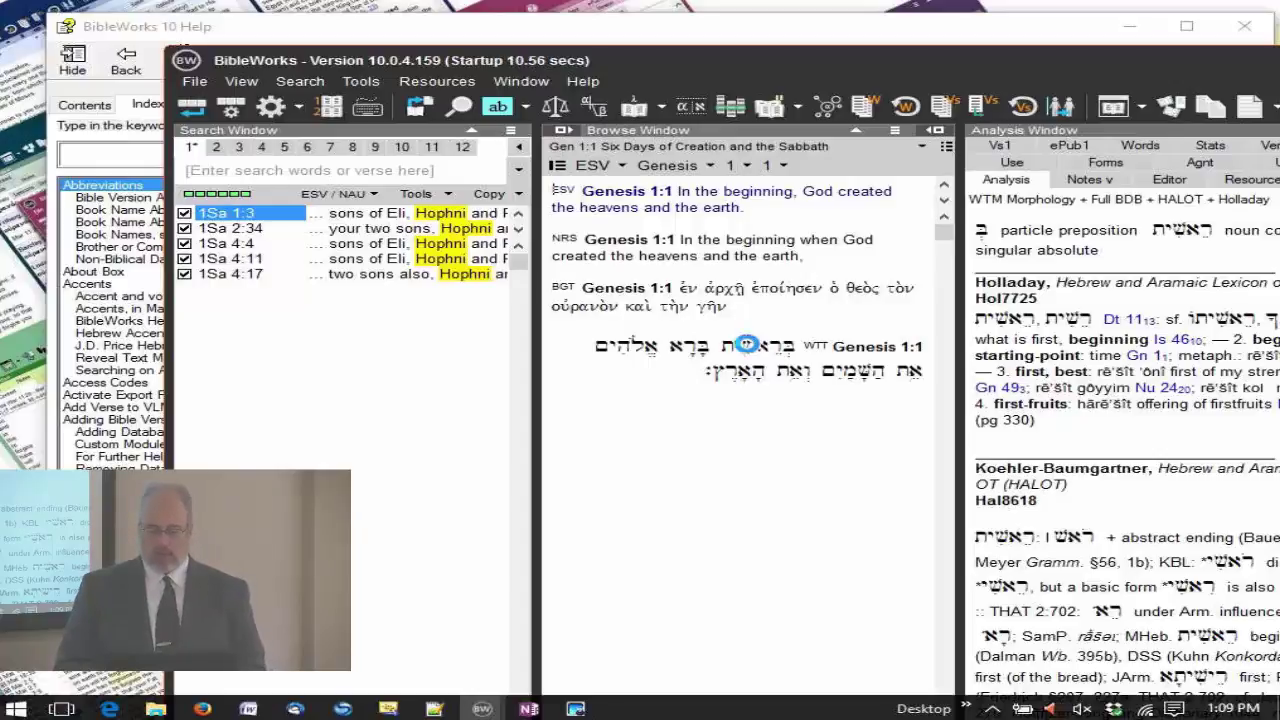
- Consult the Browse Window shortcuts table in the BibleWorks 10 Help and return to the Genesis 1:1 text
{"action": "left_click", "coordinate": [676, 37]}
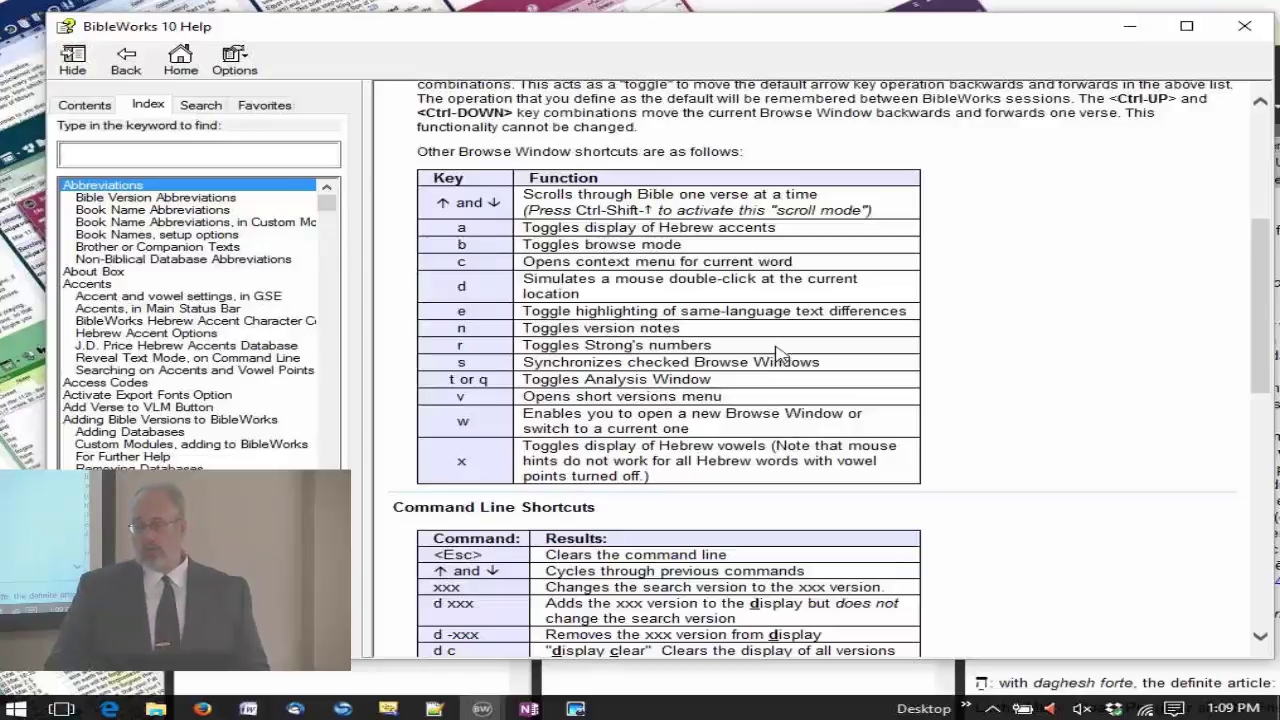
{"action": "key", "text": "r"}
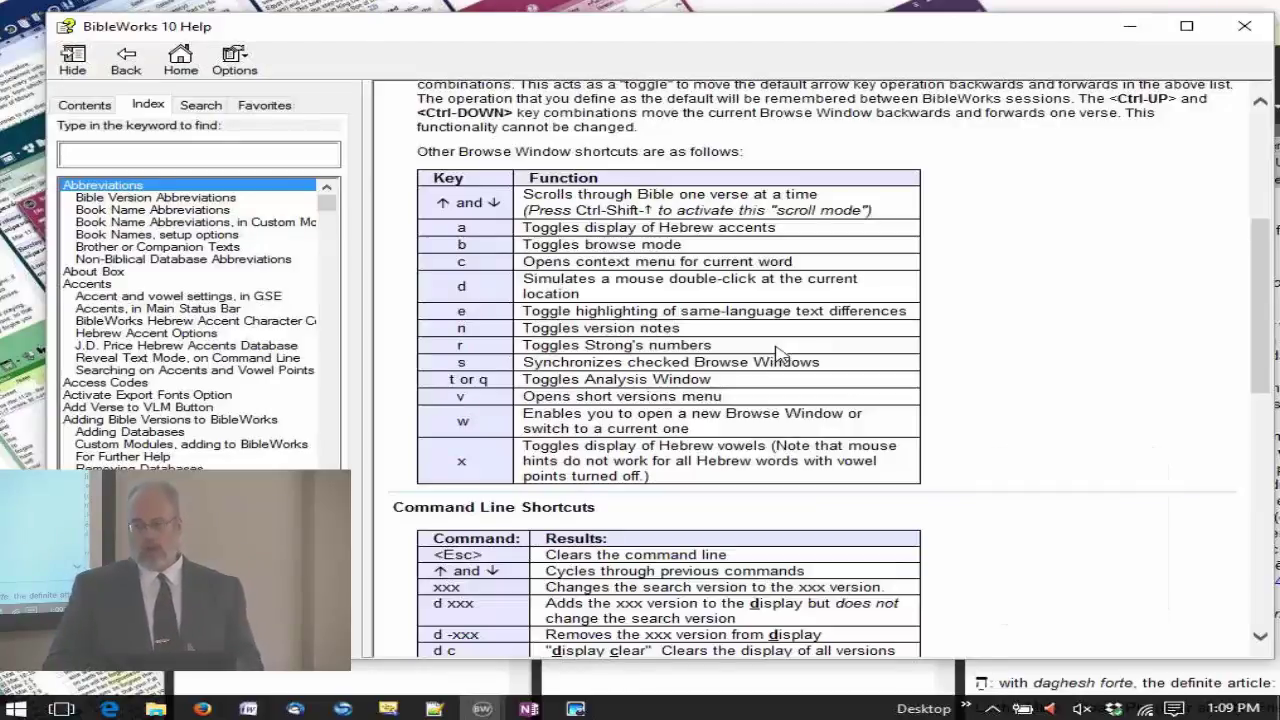
{"action": "key", "text": "alt+Tab"}
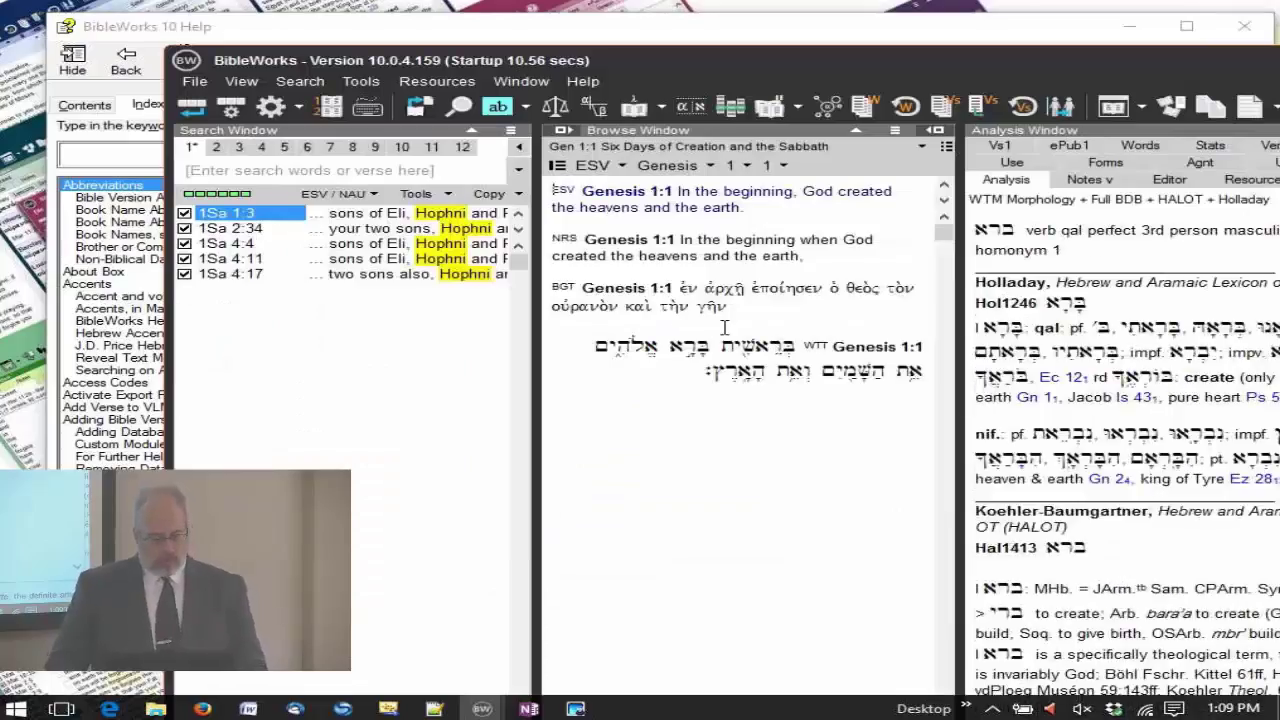
- Move the BibleWorks window so the whole Analysis Window fits on screen, and toggle the Analysis Window off and back on
{"action": "left_click_drag", "start_coordinate": [1002, 58], "coordinate": [822, 4]}
{"action": "key", "text": "t"}
{"action": "key", "text": "q"}
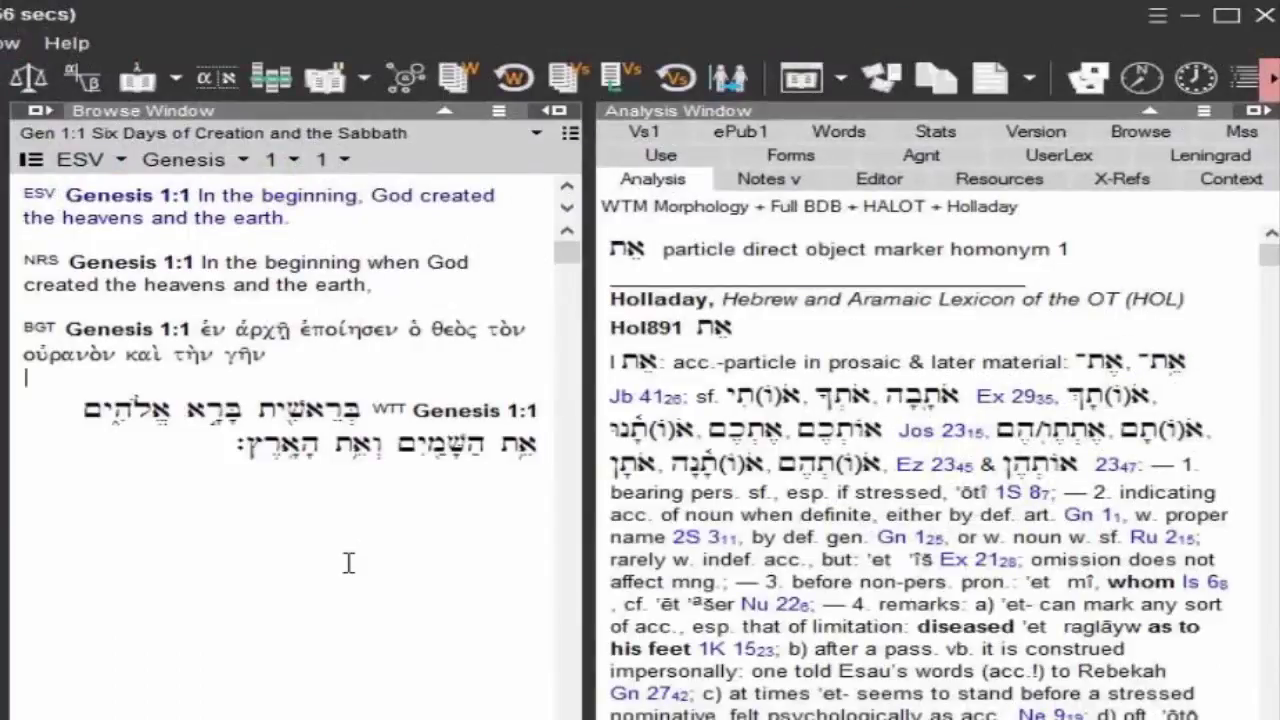
{"action": "left_click", "coordinate": [348, 563]}
{"action": "key", "text": "F11"}
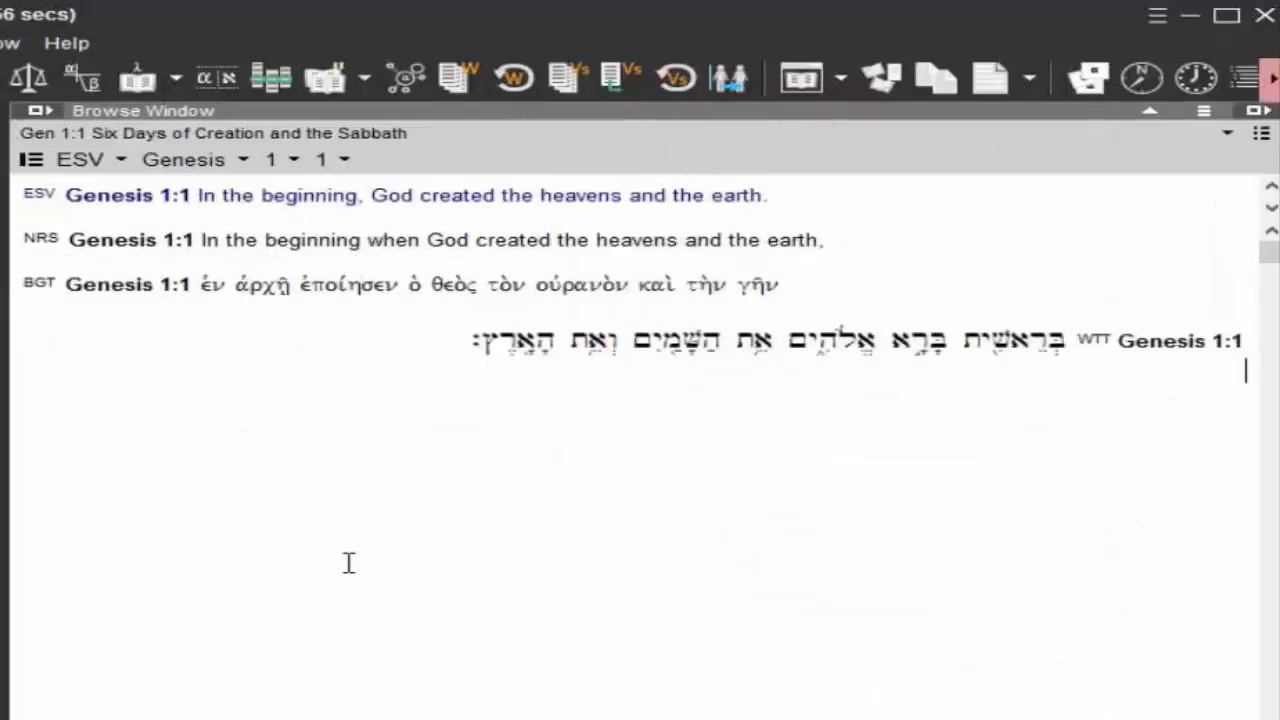
{"action": "key", "text": "F11"}
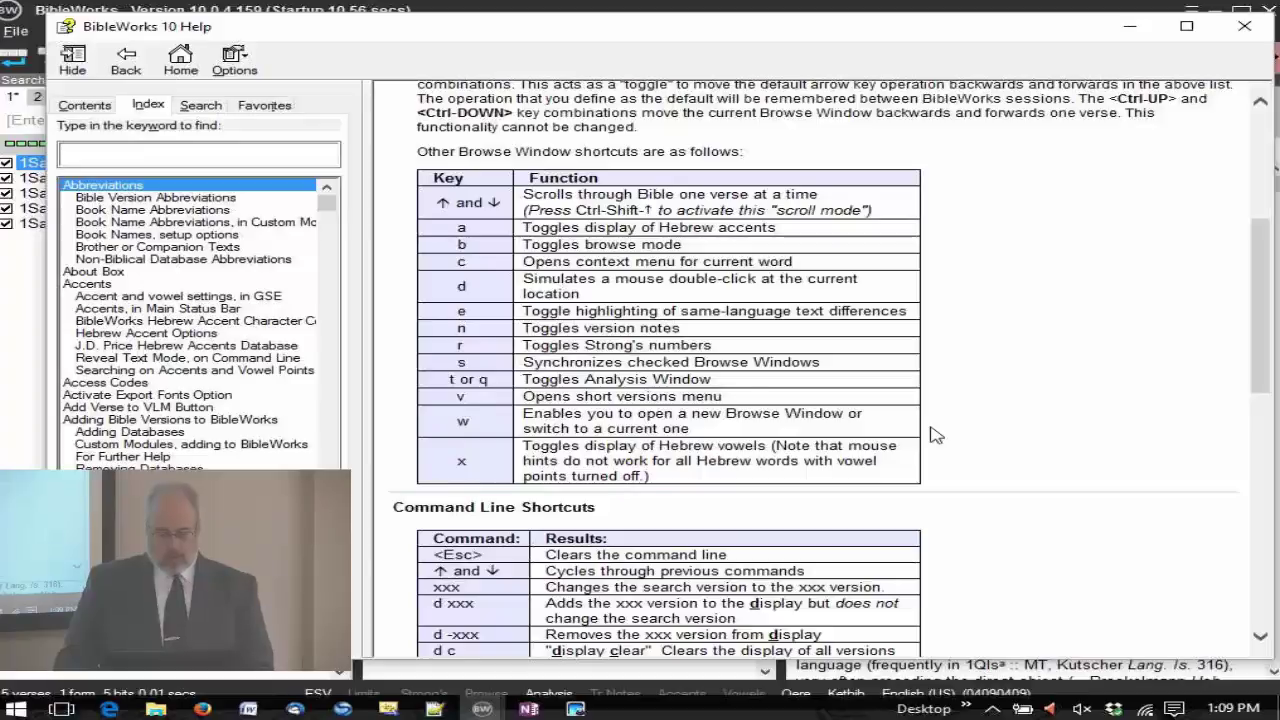
- Check the help's shortcuts table and toggle difference highlighting between the ESV and NRS texts of Genesis 1:1 on and off
{"action": "scroll", "coordinate": [935, 435], "scroll_direction": "down", "scroll_amount": 1}
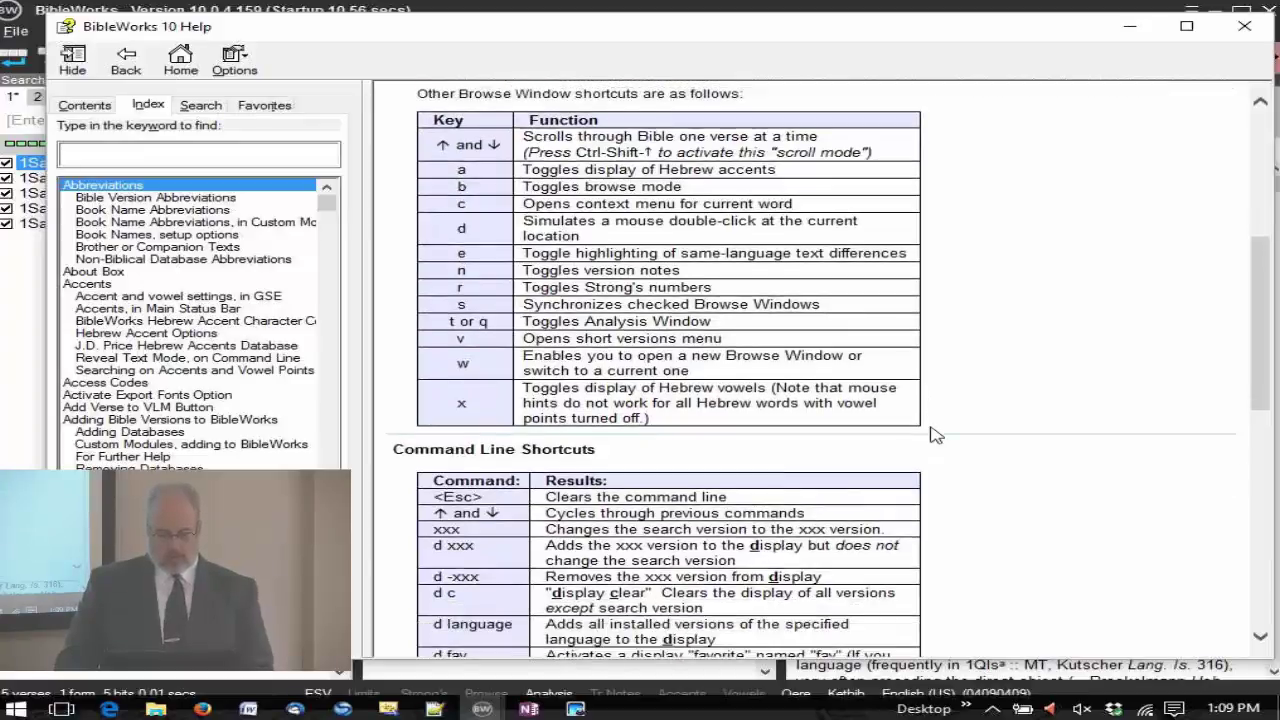
{"action": "key", "text": "alt+F4"}
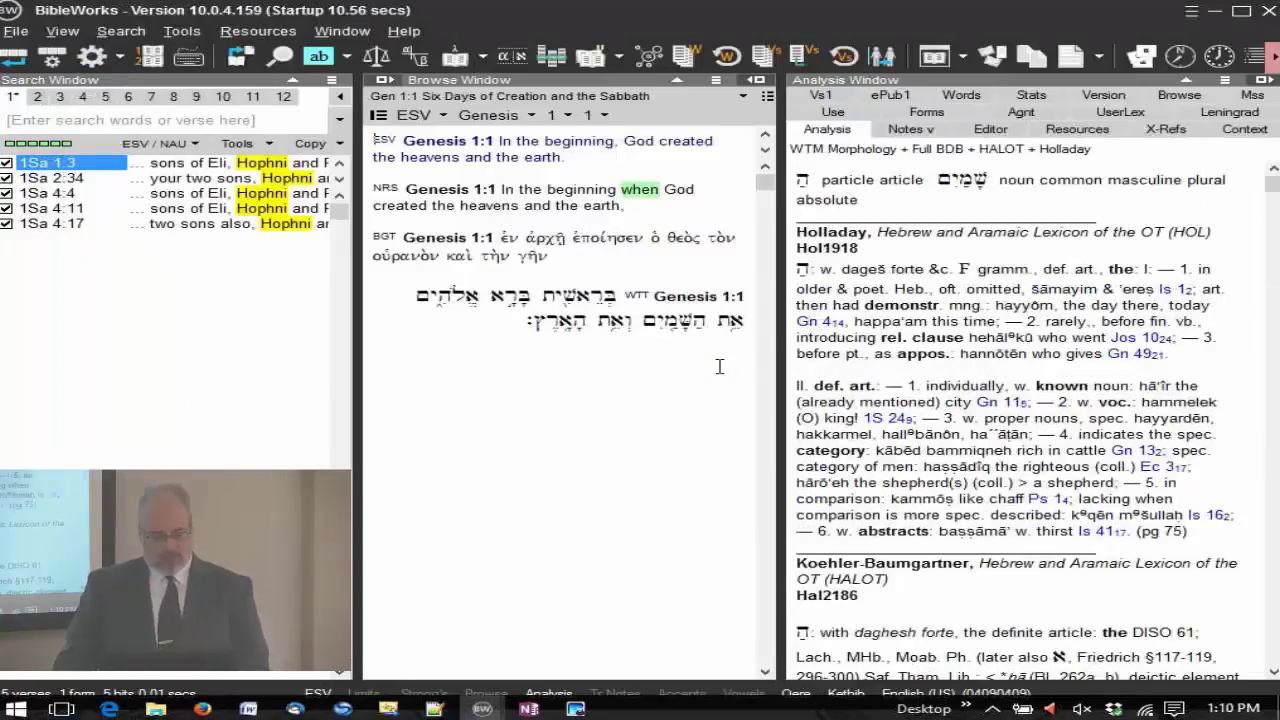
{"action": "key", "text": "e"}
{"action": "key", "text": "e"}
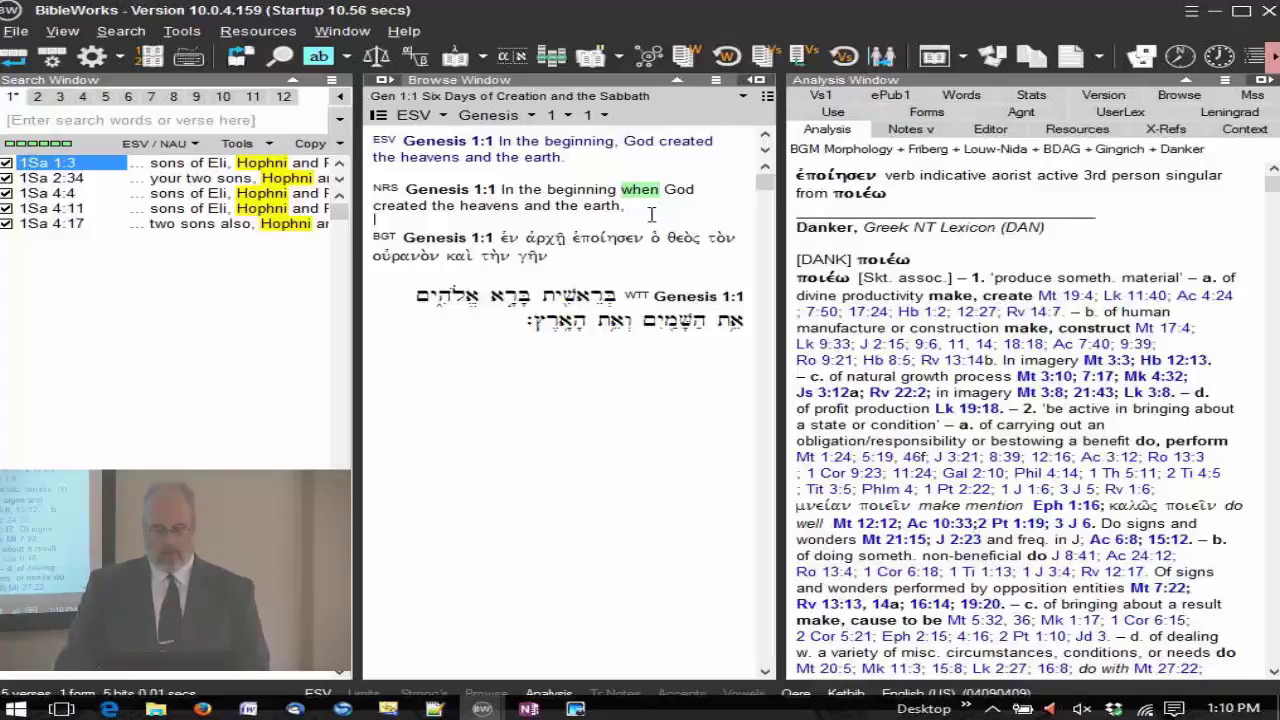
{"action": "mouse_move", "coordinate": [640, 190]}
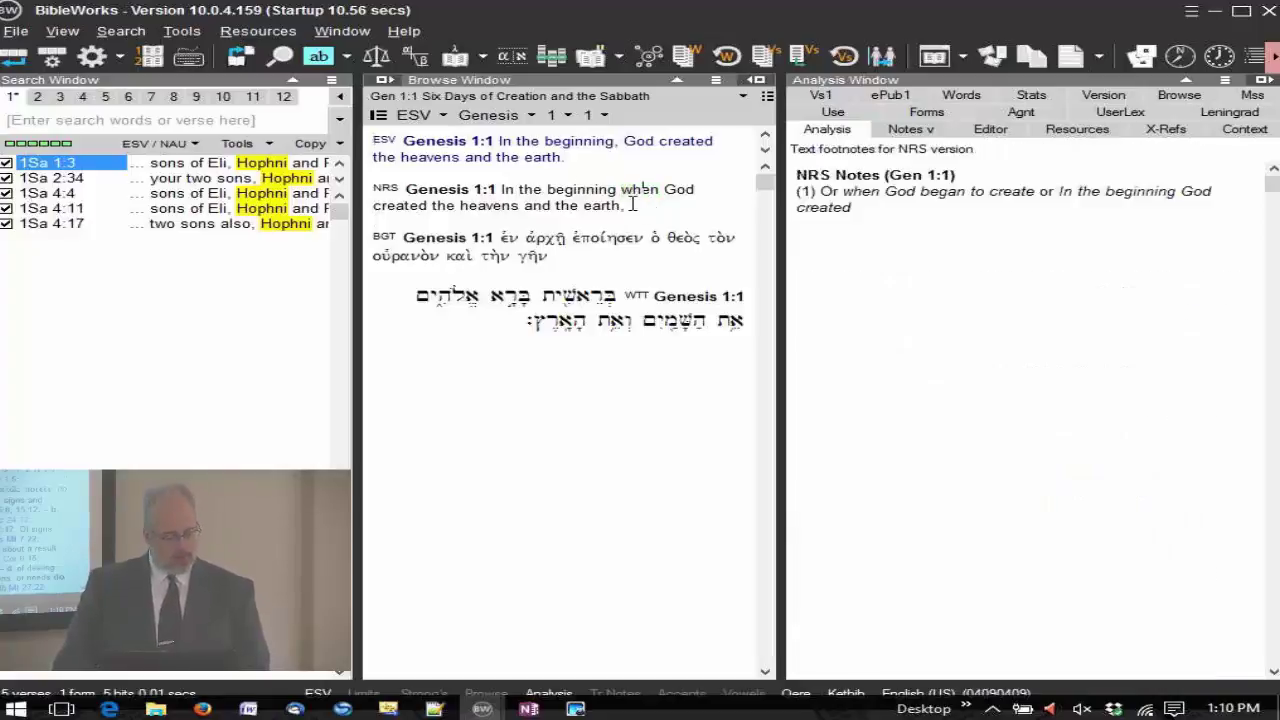
- Go to Daniel 1:1 and switch Difference Highlighting for the Browse Window on and back off
{"action": "left_click", "coordinate": [495, 115]}
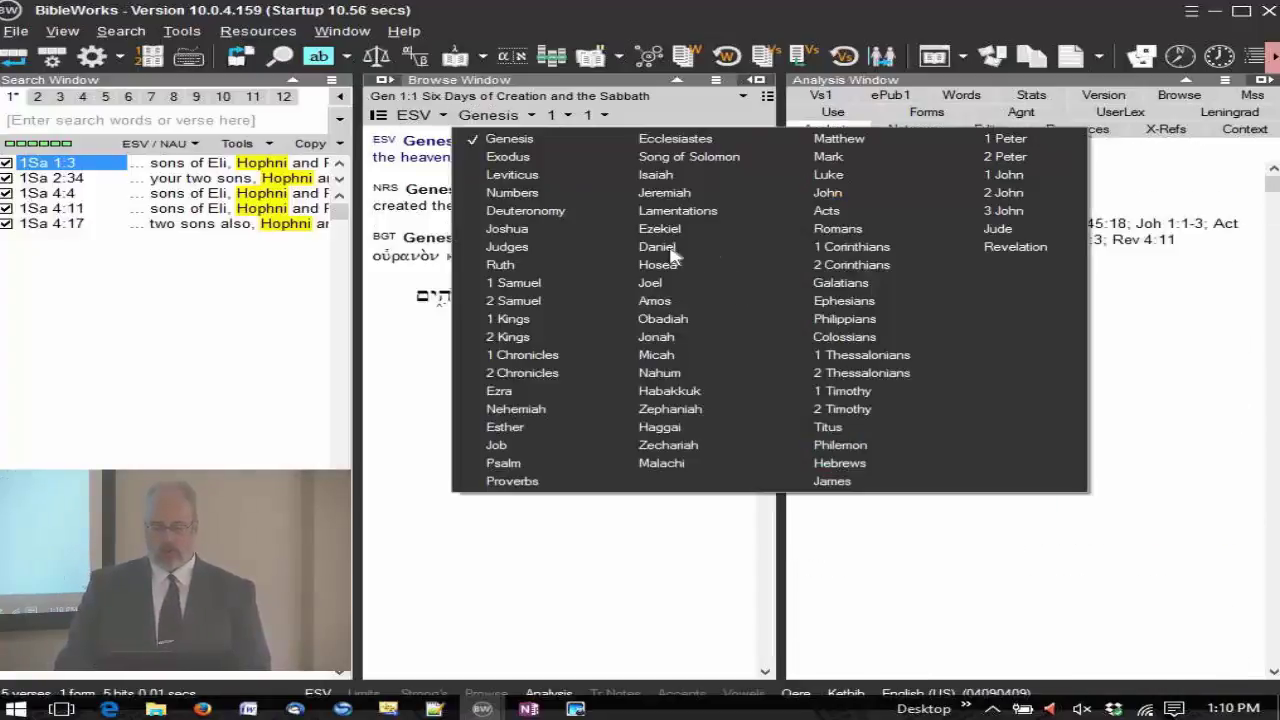
{"action": "left_click", "coordinate": [660, 247]}
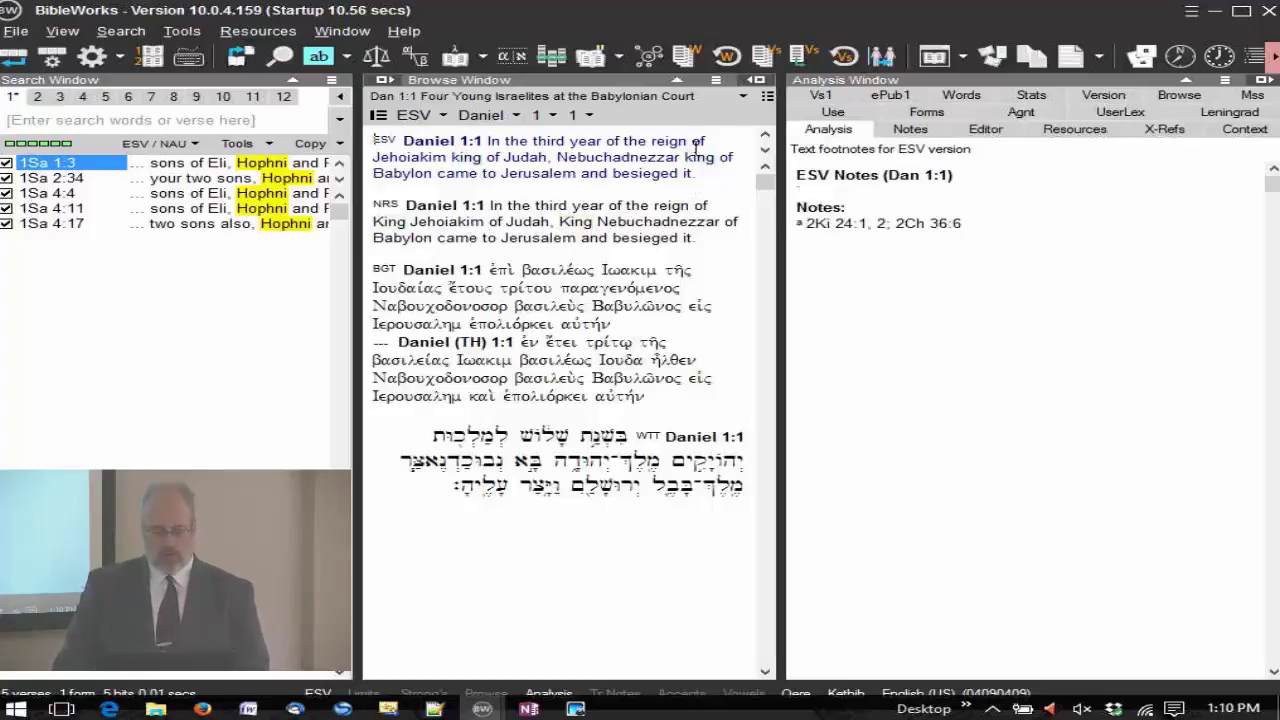
{"action": "left_click", "coordinate": [716, 81]}
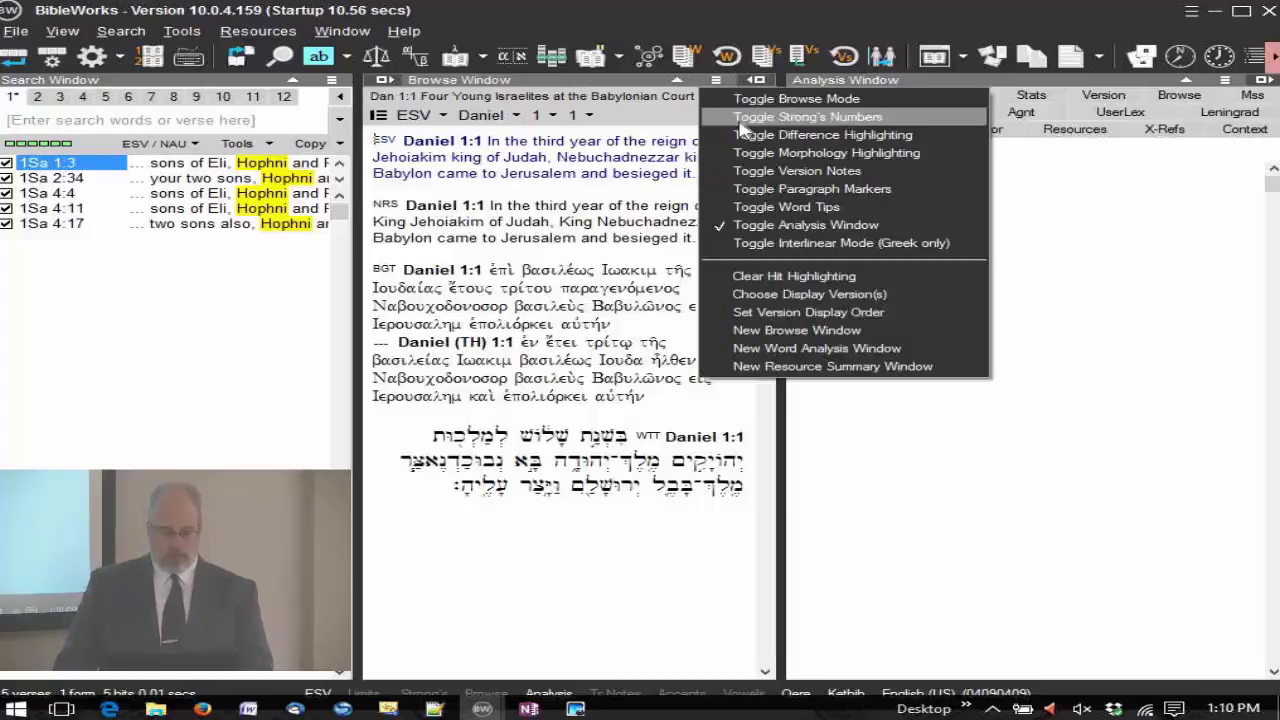
{"action": "left_click", "coordinate": [868, 135]}
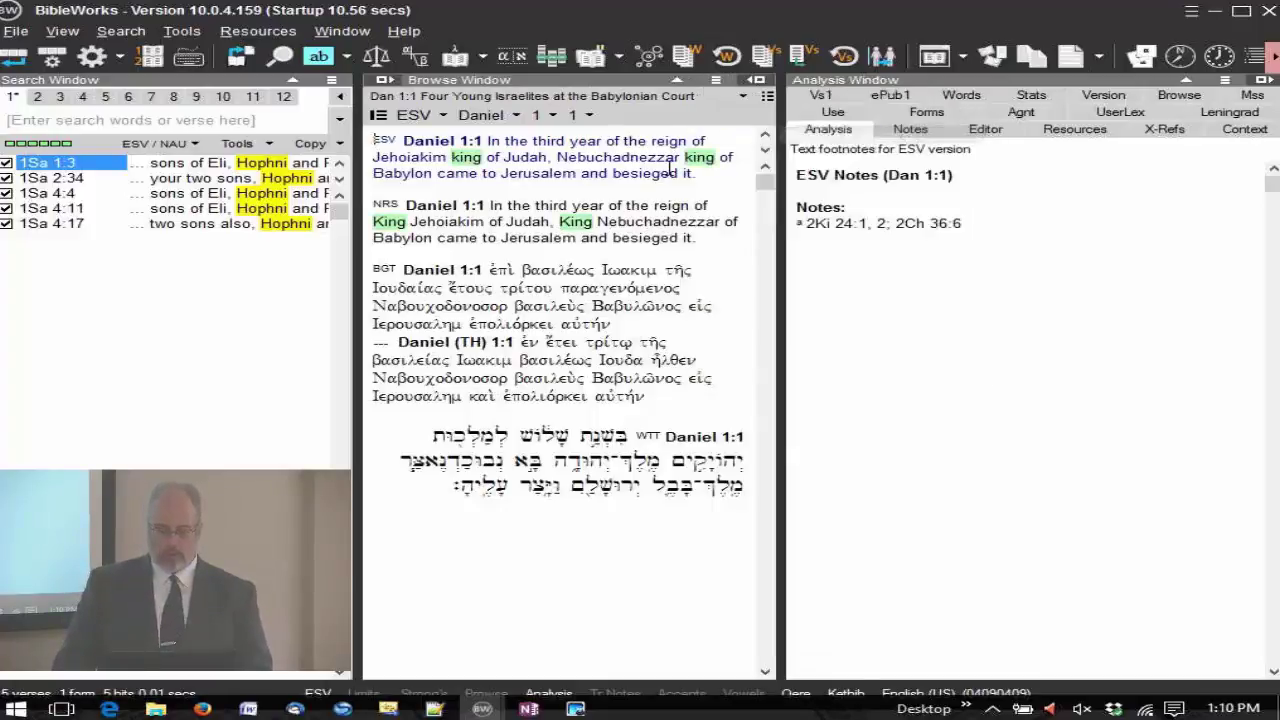
{"action": "left_click", "coordinate": [717, 81]}
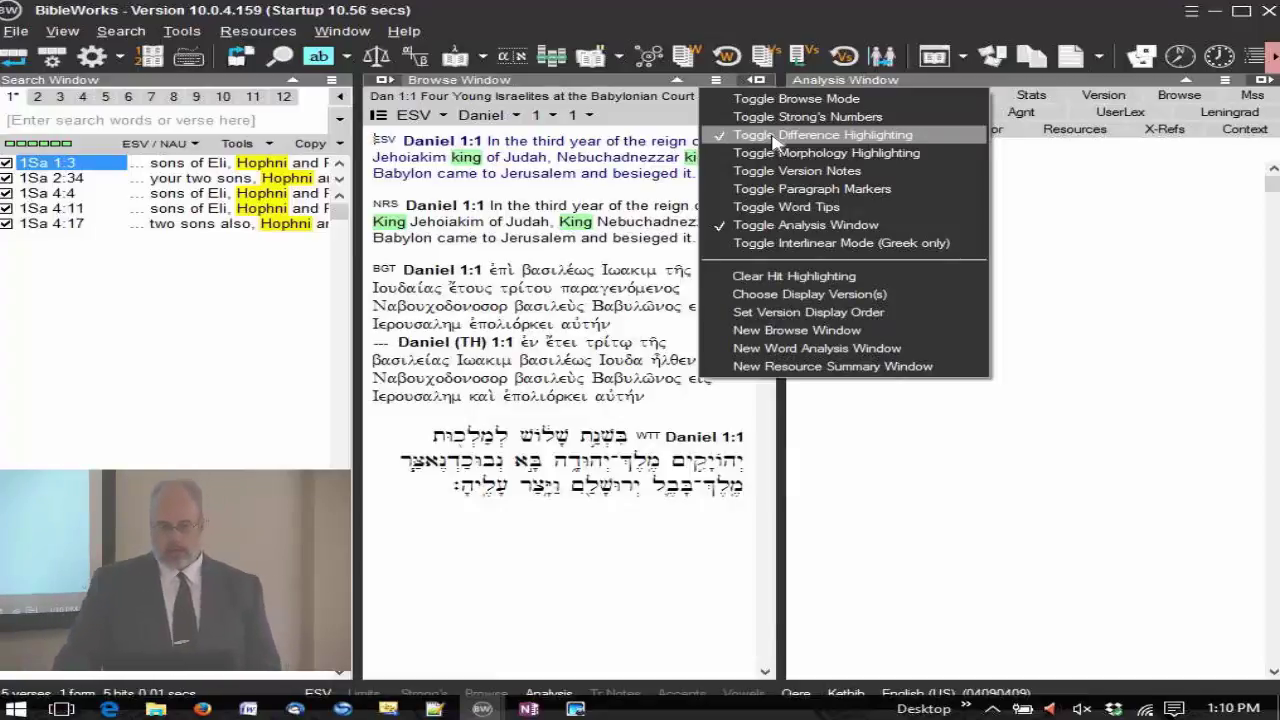
{"action": "left_click", "coordinate": [777, 142]}
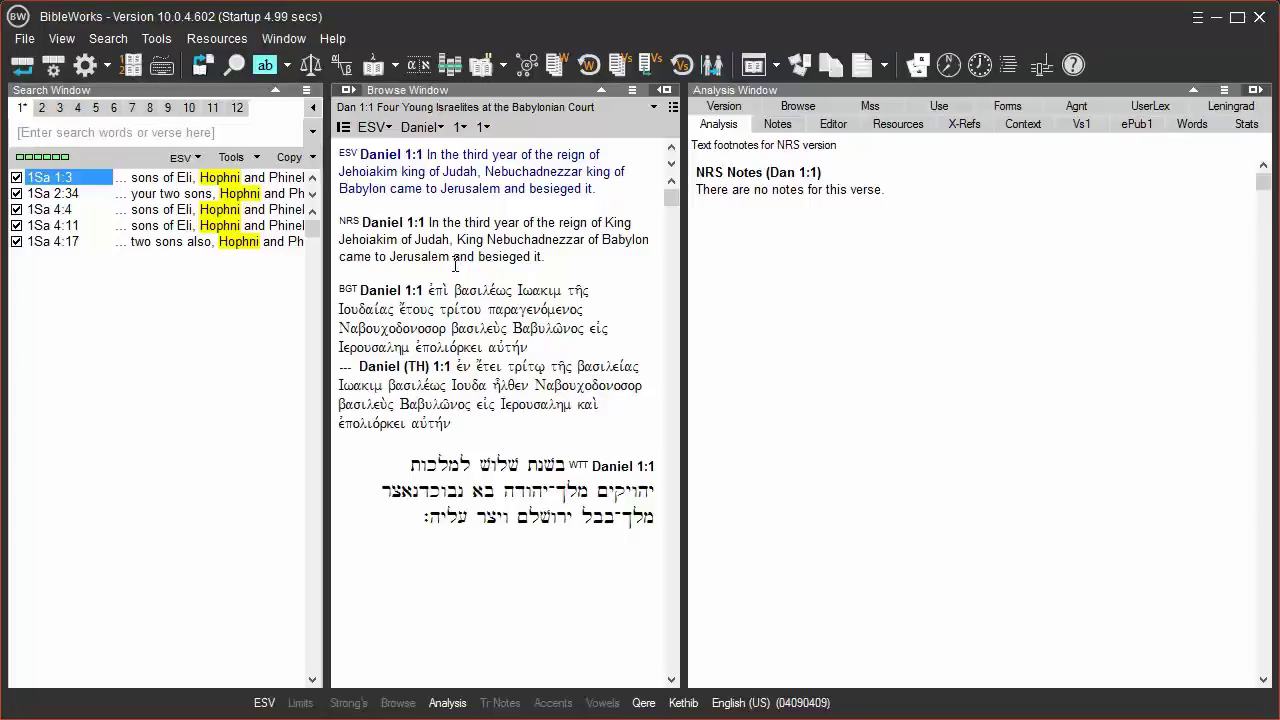
- Toggle automatic version difference coloring for the ESV and NRS texts of Daniel 1:1, accepting the shortcut hint
{"action": "key", "text": "e"}
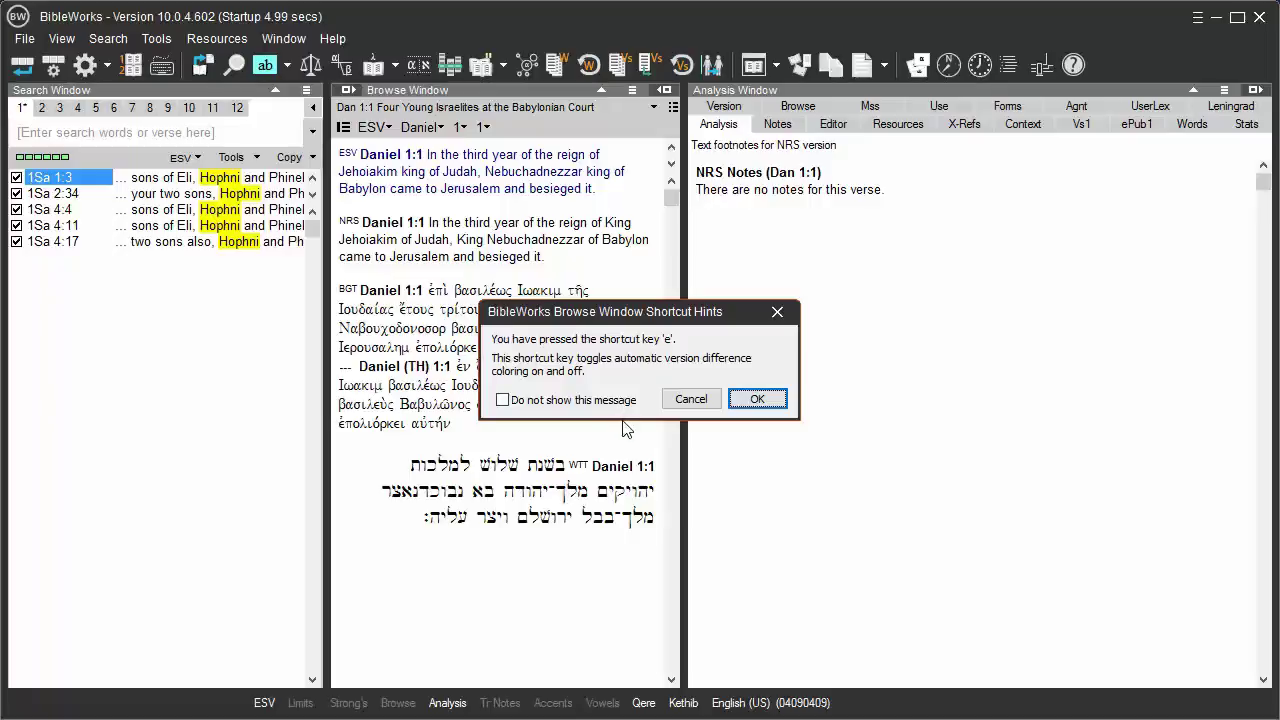
{"action": "left_click", "coordinate": [762, 399]}
{"action": "mouse_move", "coordinate": [507, 289]}
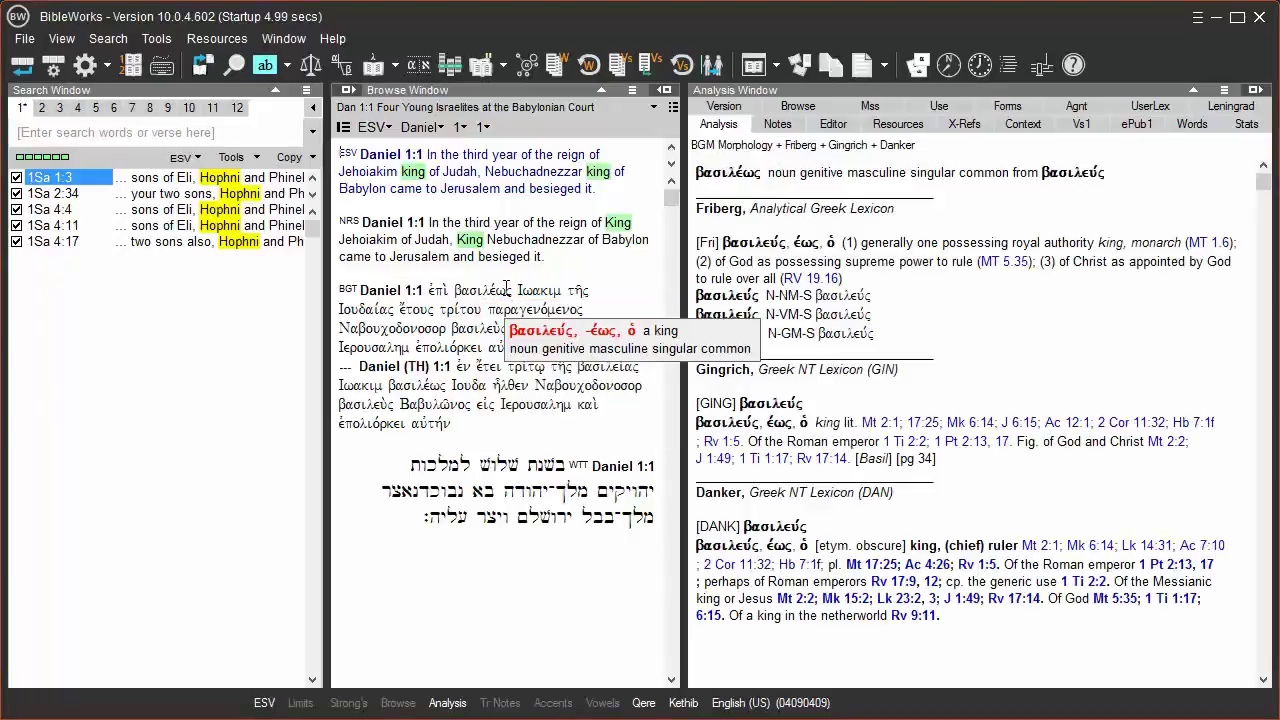
{"action": "key", "text": "e"}
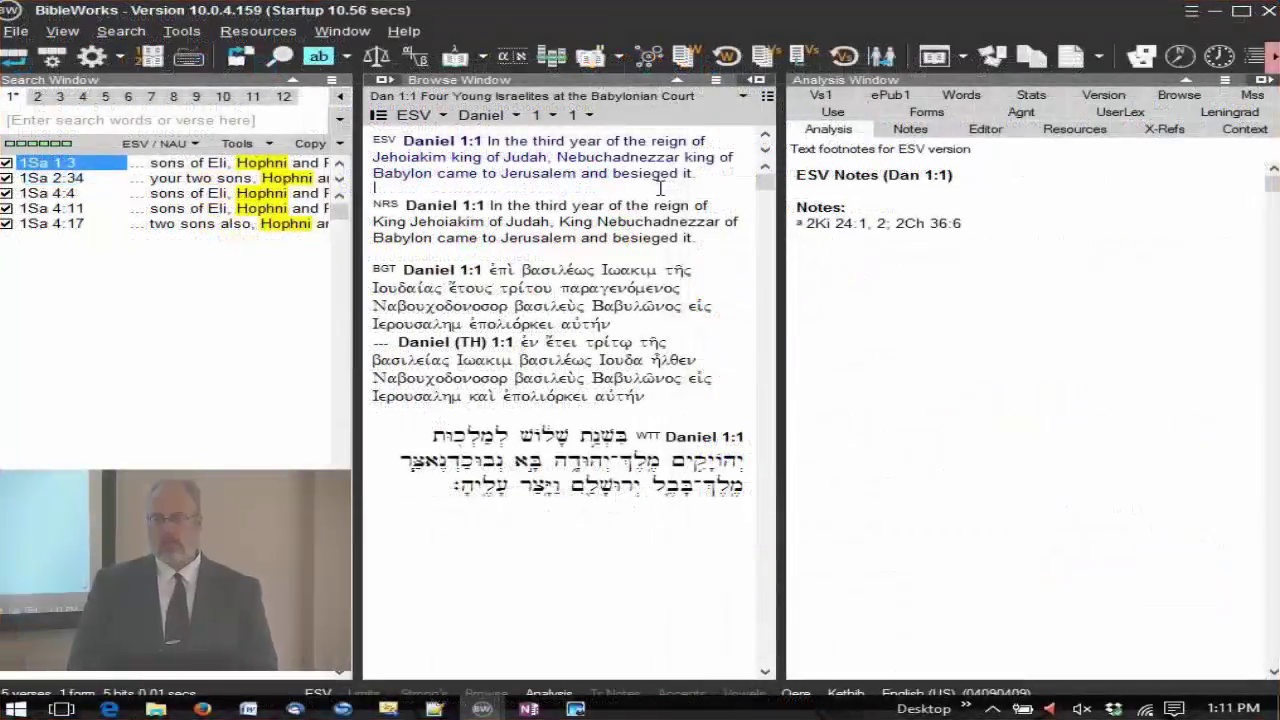
- Reopen the BibleWorks 10 Help and review the Command Line Shortcuts table
{"action": "mouse_move", "coordinate": [482, 708]}
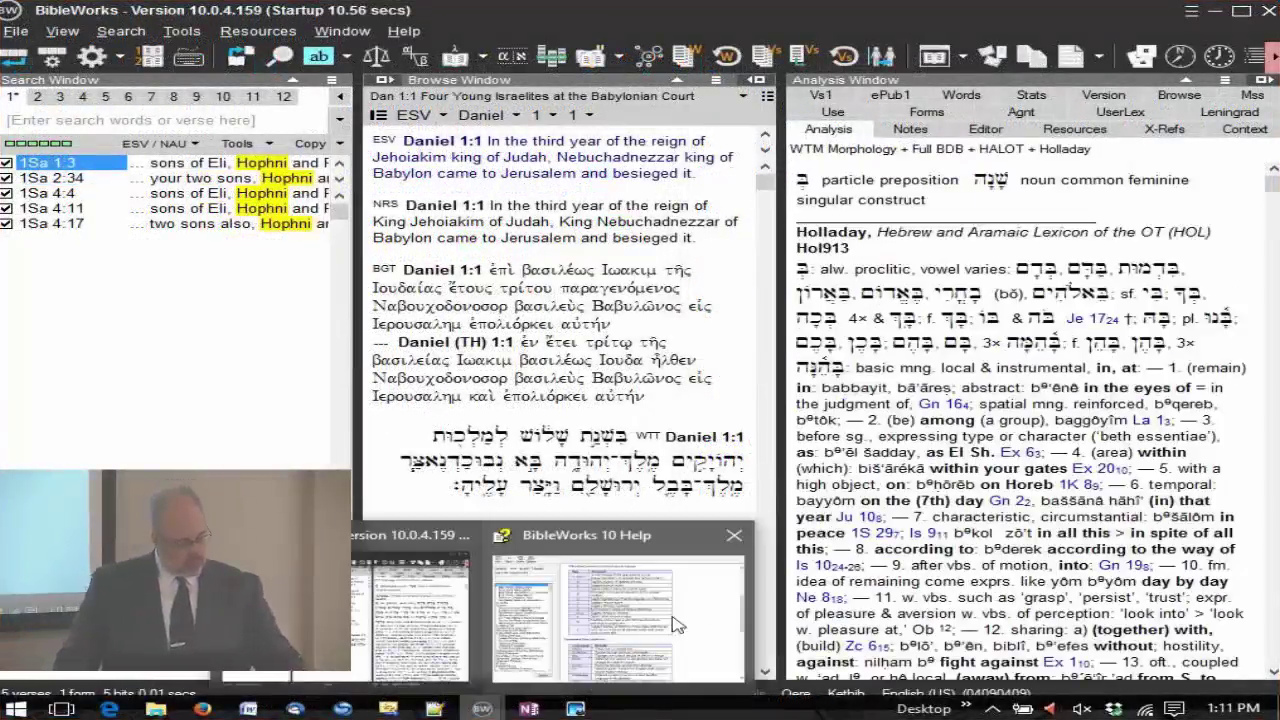
{"action": "left_click", "coordinate": [677, 621]}
{"action": "scroll", "coordinate": [960, 392], "scroll_direction": "down", "scroll_amount": 2}
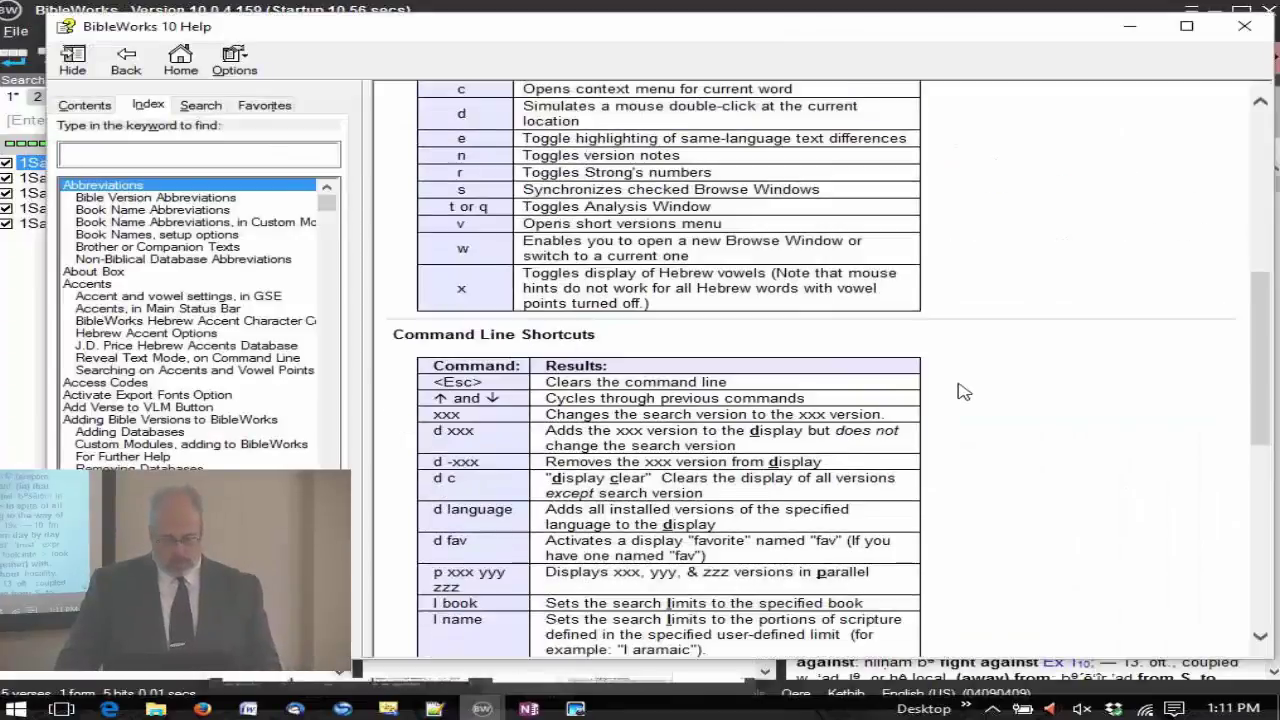
{"action": "scroll", "coordinate": [960, 392], "scroll_direction": "down", "scroll_amount": 5}
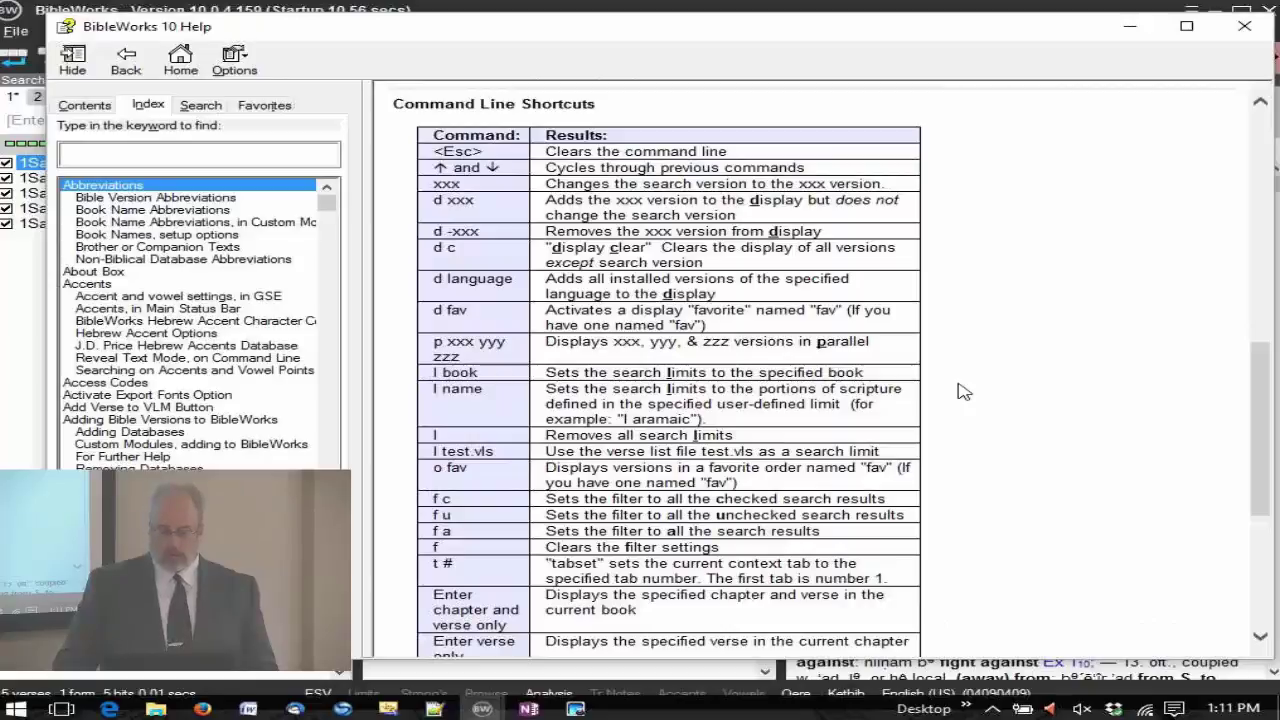
- Review the rest of the Command Line Shortcuts table and the Function Keys table in the help
{"action": "key", "text": "Escape"}
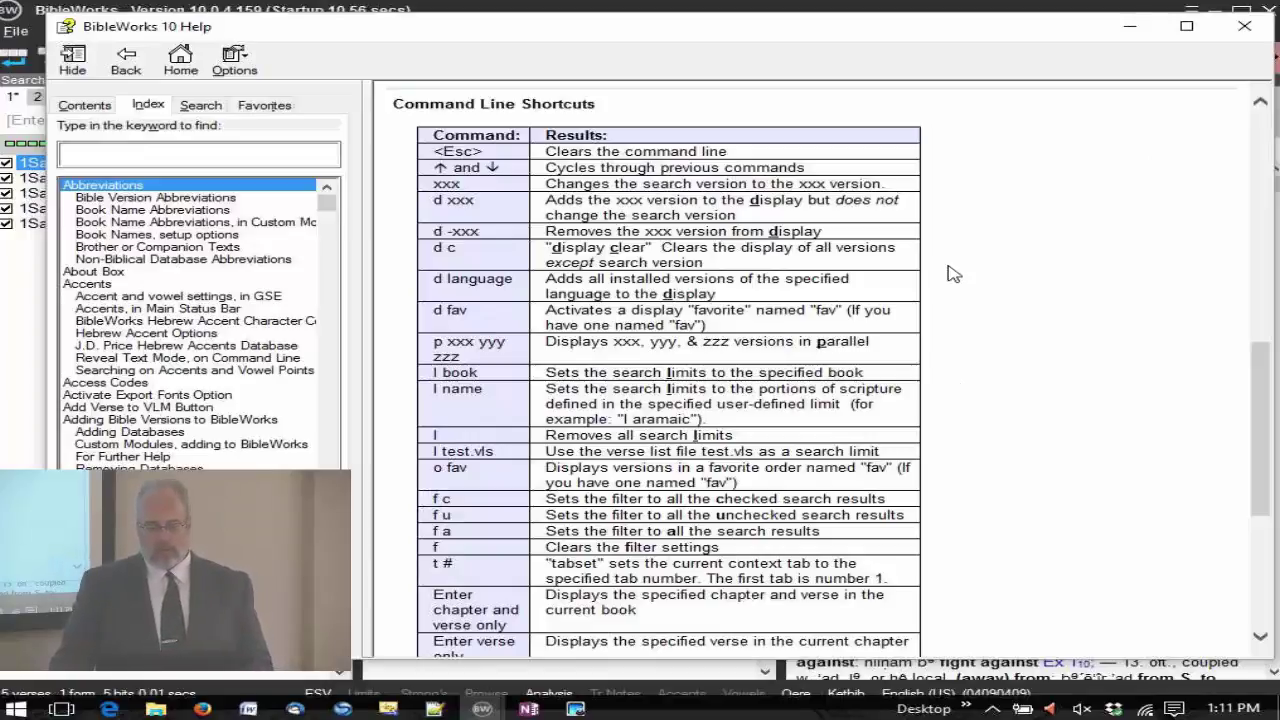
{"action": "key", "text": "d"}
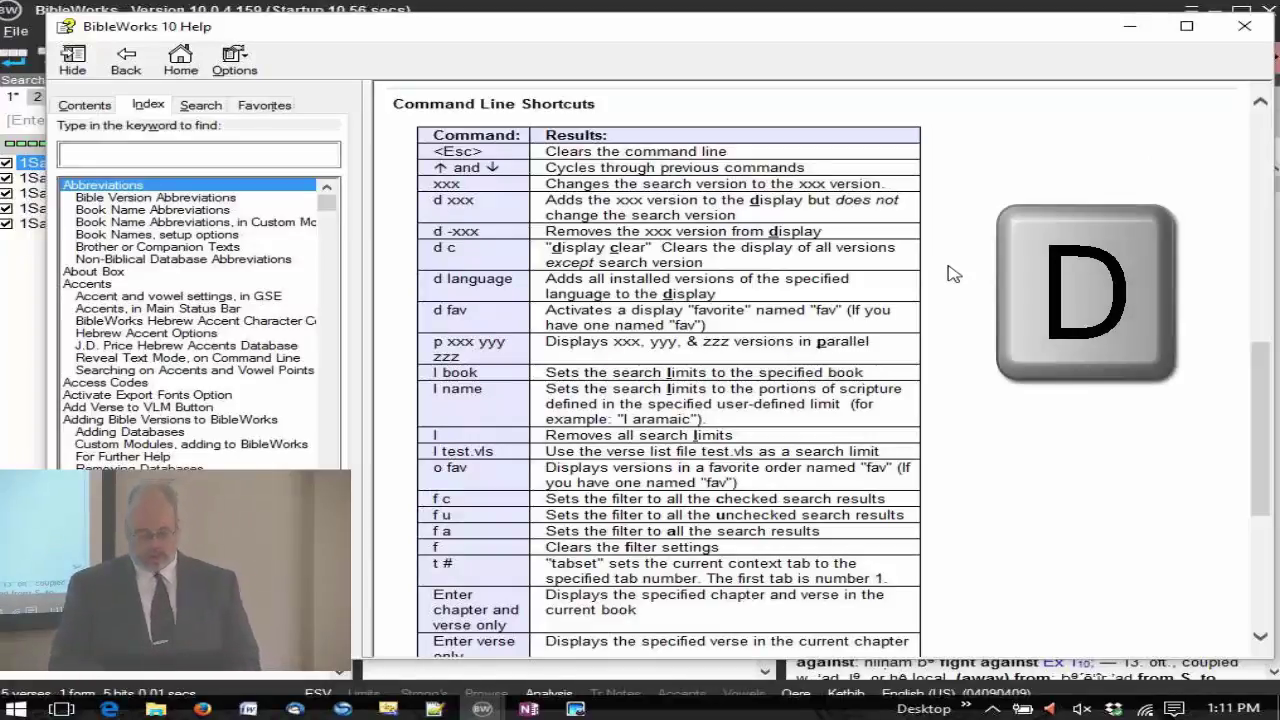
{"action": "key", "text": "l"}
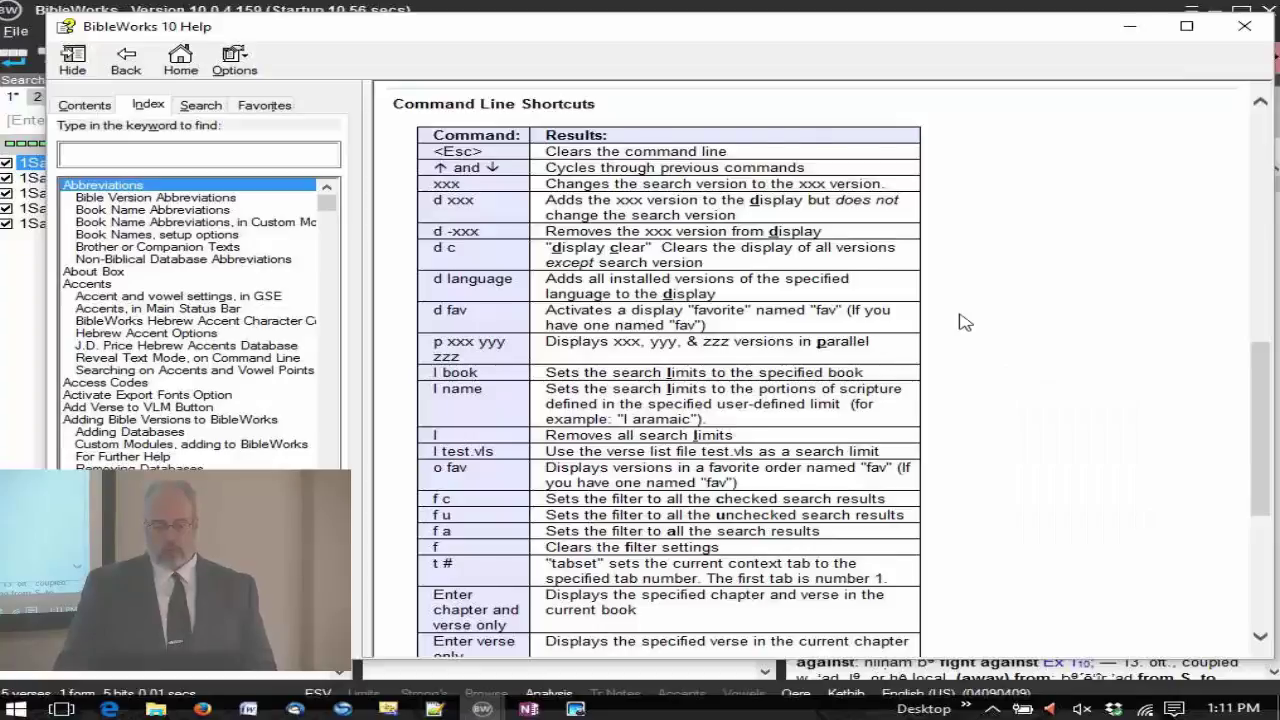
{"action": "scroll", "coordinate": [963, 322], "scroll_direction": "down", "scroll_amount": 3}
{"action": "scroll", "coordinate": [963, 322], "scroll_direction": "down", "scroll_amount": 5}
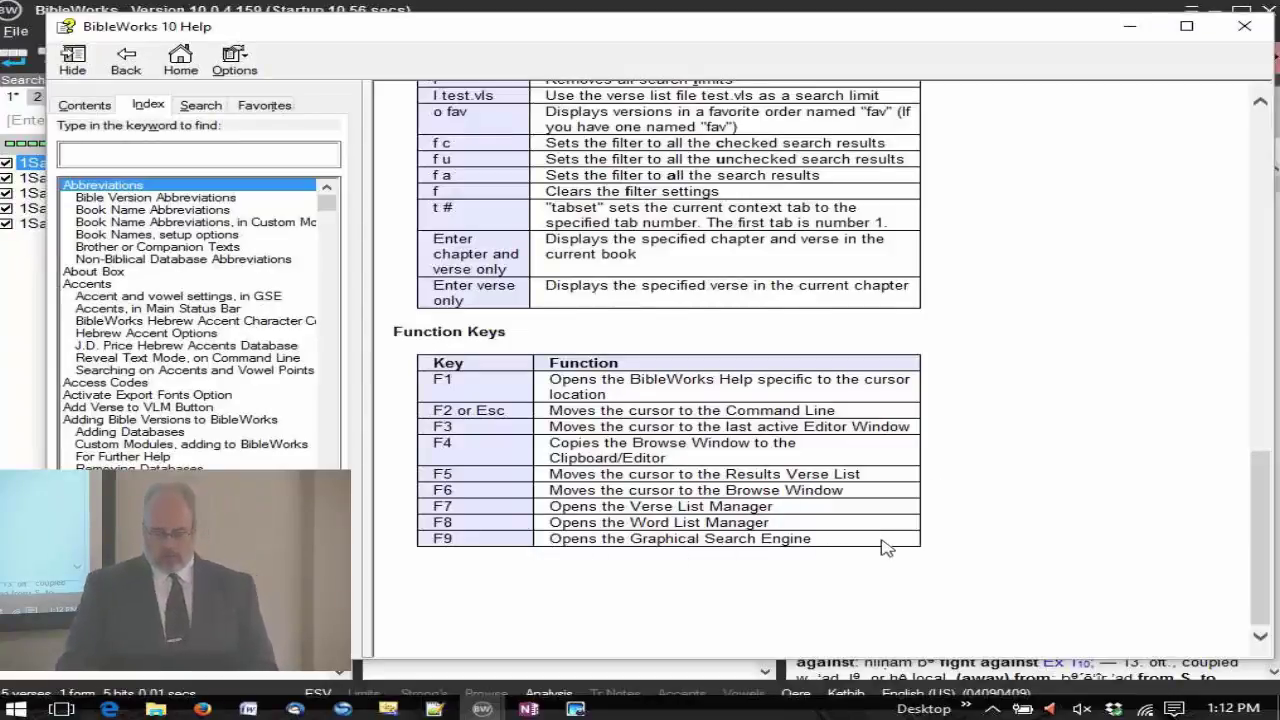
{"action": "key", "text": "F9"}
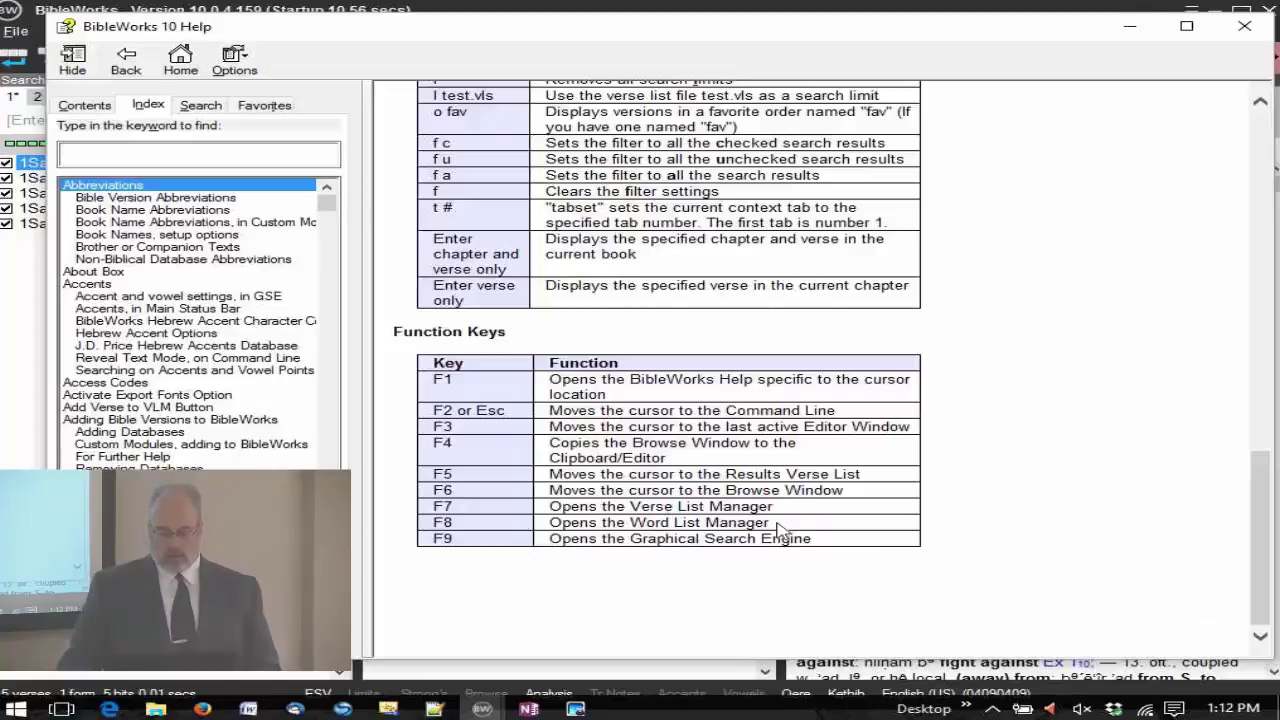
{"action": "key", "text": "F8"}
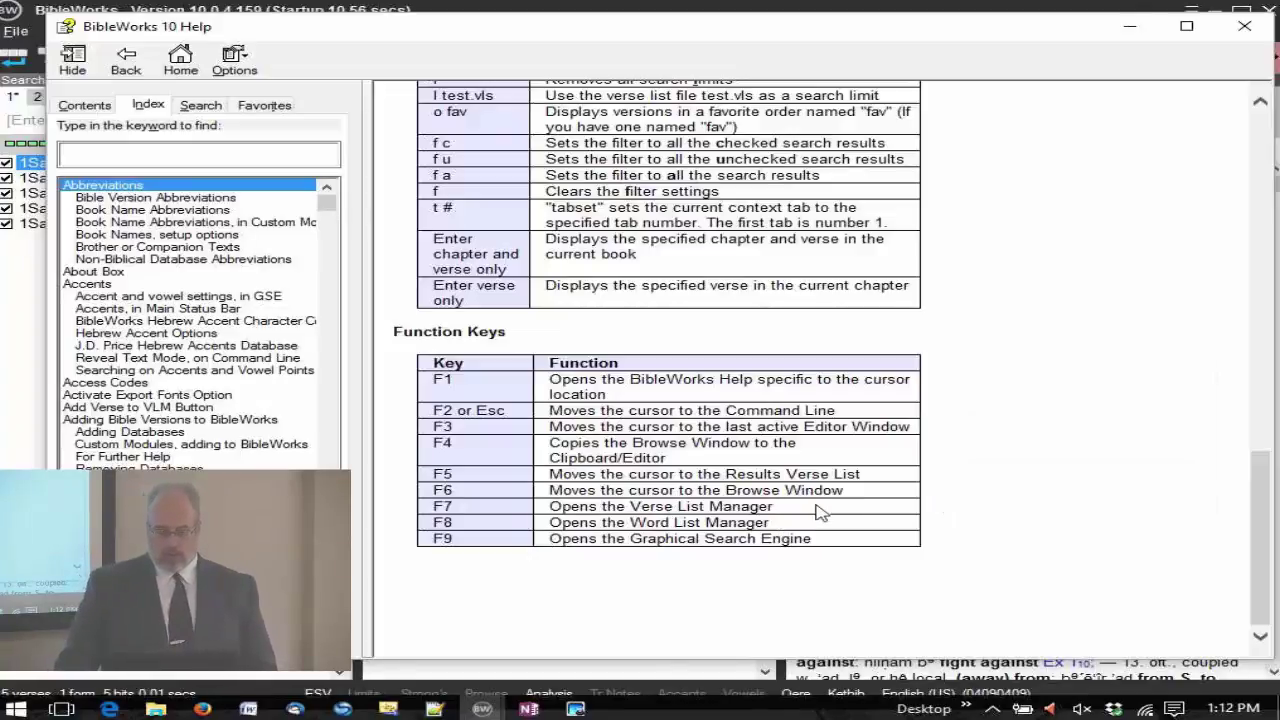
{"action": "key", "text": "F7"}
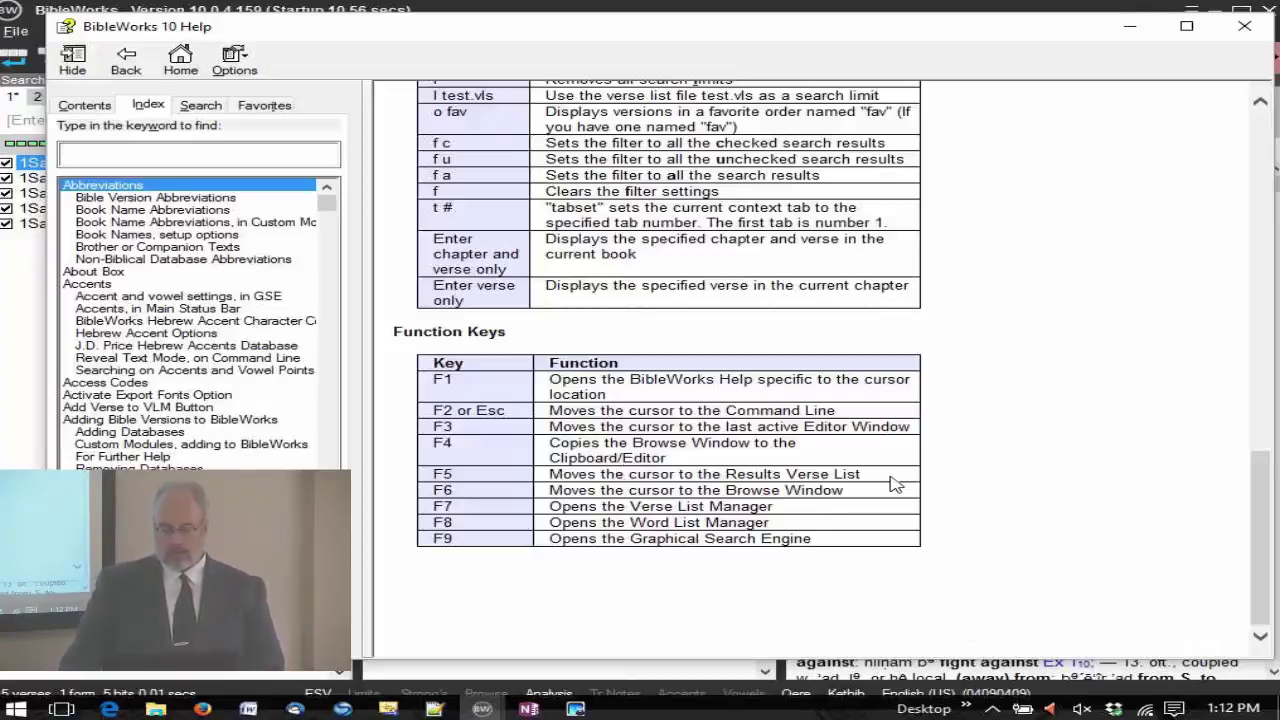
{"action": "key", "text": "F5"}
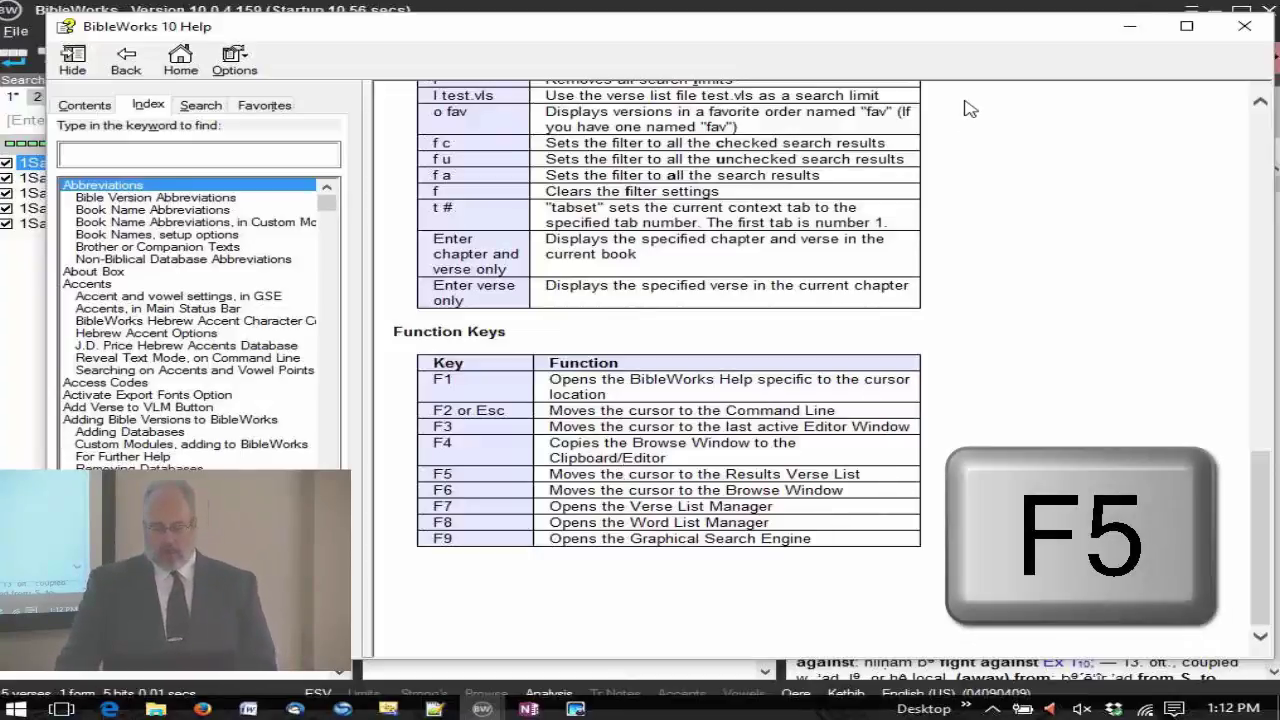
- Return to the main BibleWorks window, search the ESV for Nebuchadnezzar from Daniel 1:1 with the Search Window hidden, and reveal the results list
{"action": "left_click", "coordinate": [1015, 11]}
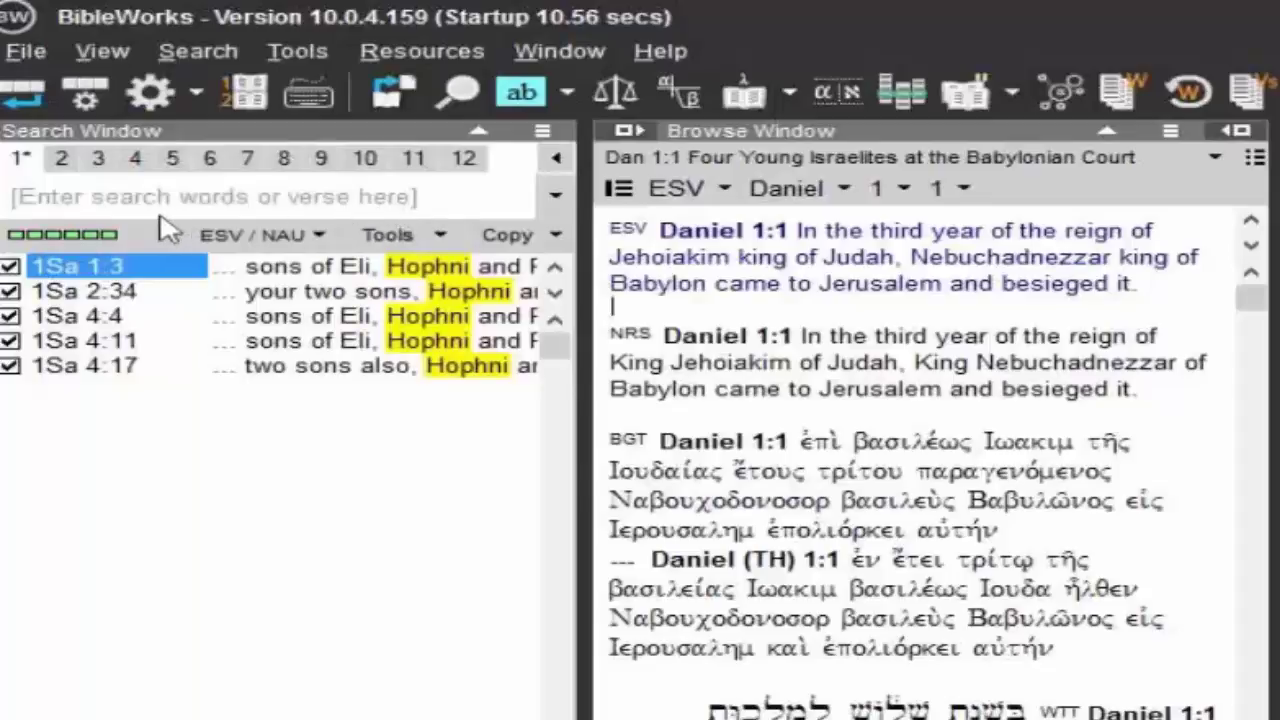
{"action": "left_click", "coordinate": [625, 130]}
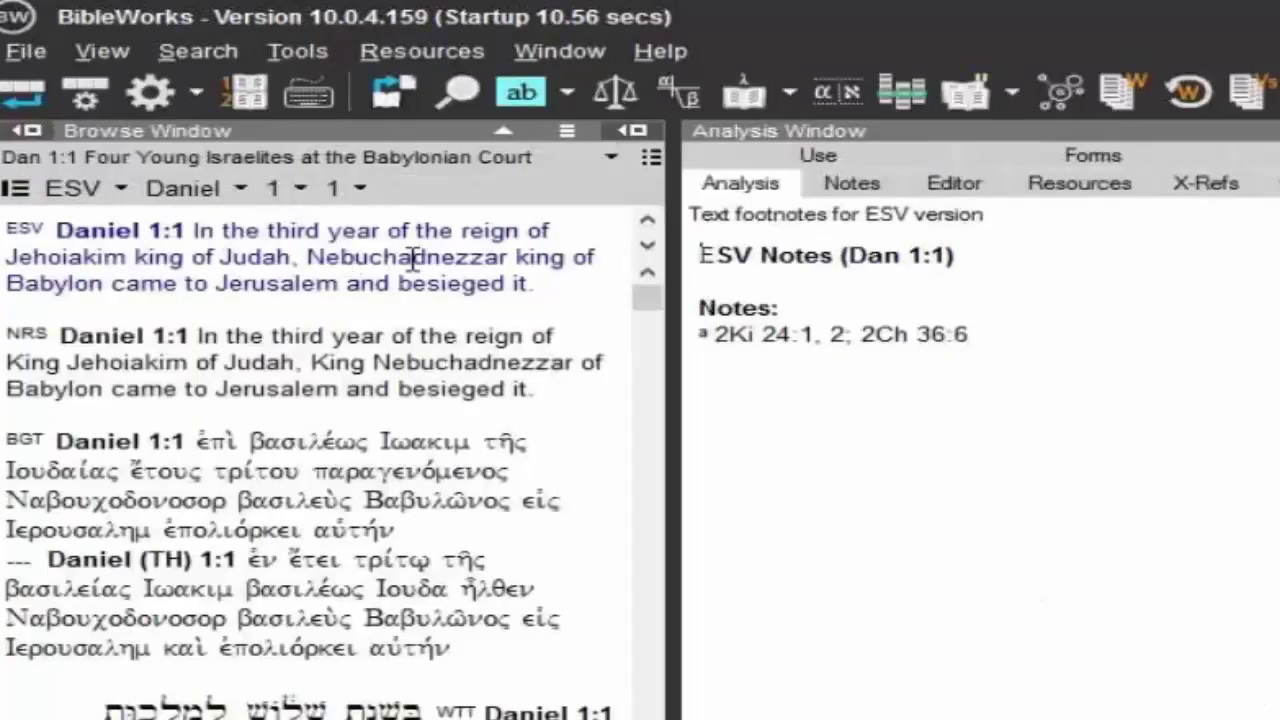
{"action": "left_click", "coordinate": [412, 258]}
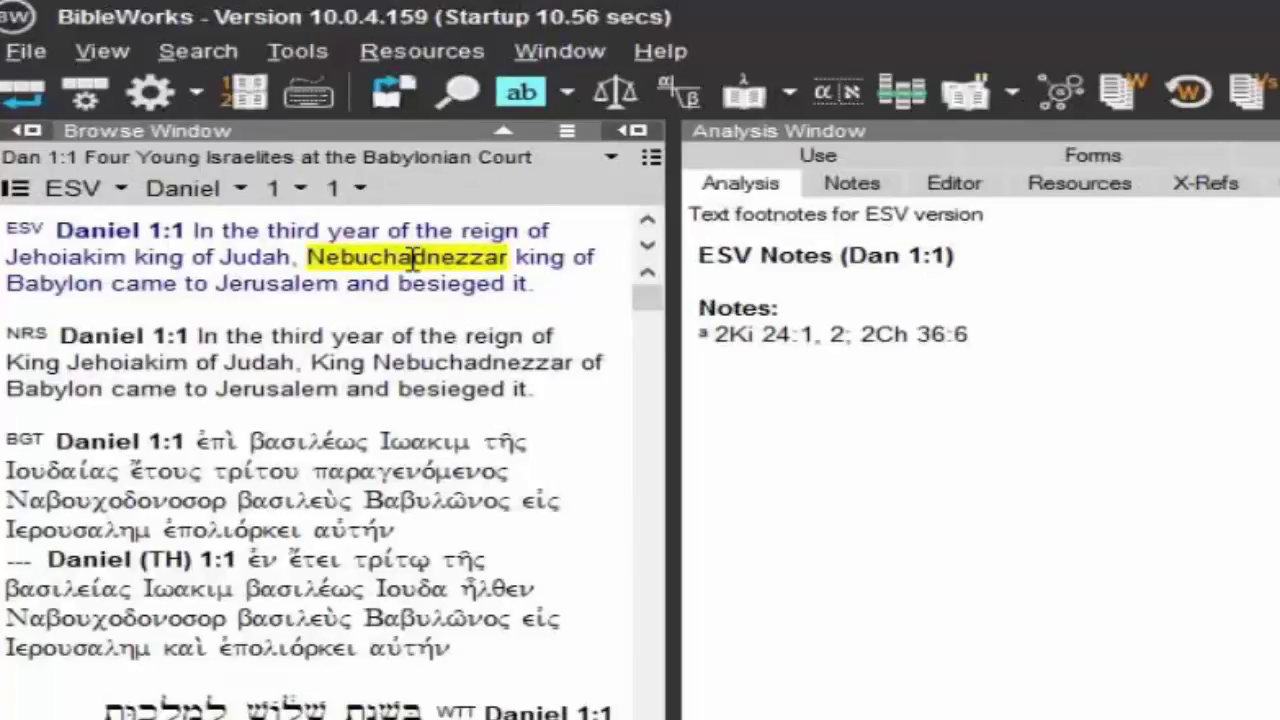
{"action": "left_click", "coordinate": [27, 131]}
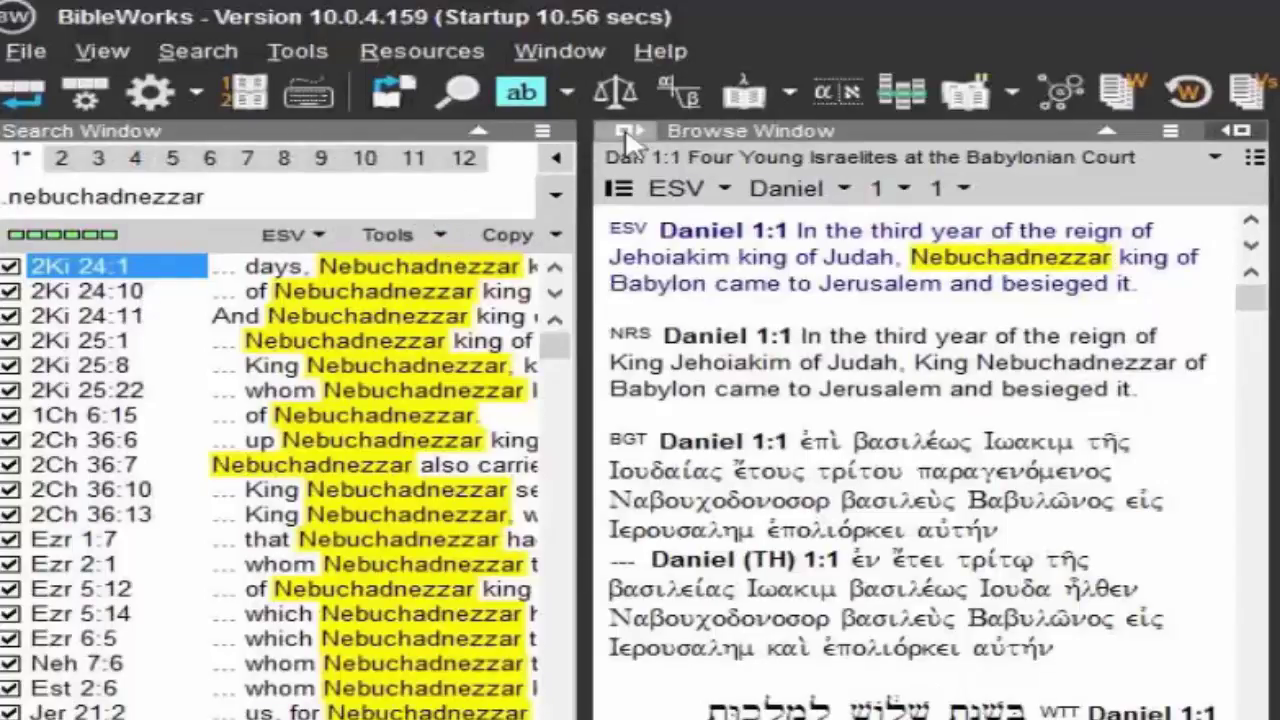
- Hide the Search Window and advance through the Nebuchadnezzar results in the Browse Window to 2 Kings 25:8
{"action": "left_click", "coordinate": [556, 157]}
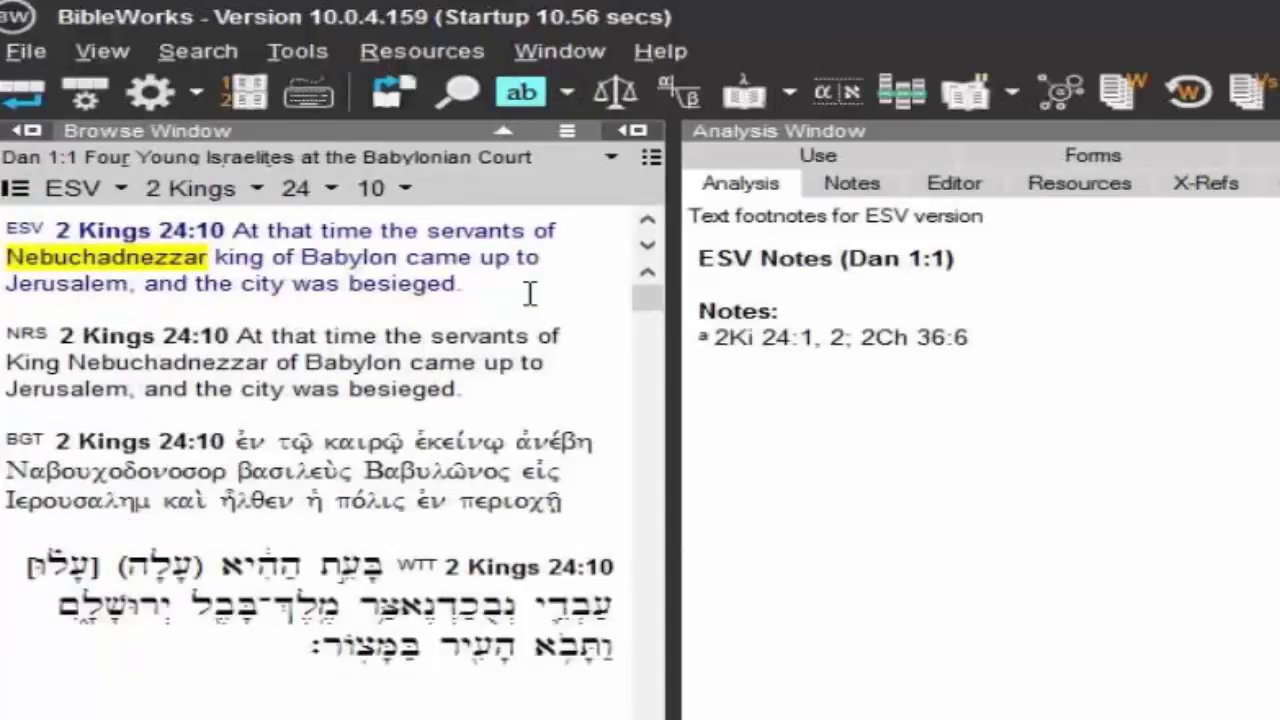
{"action": "key", "text": "Down"}
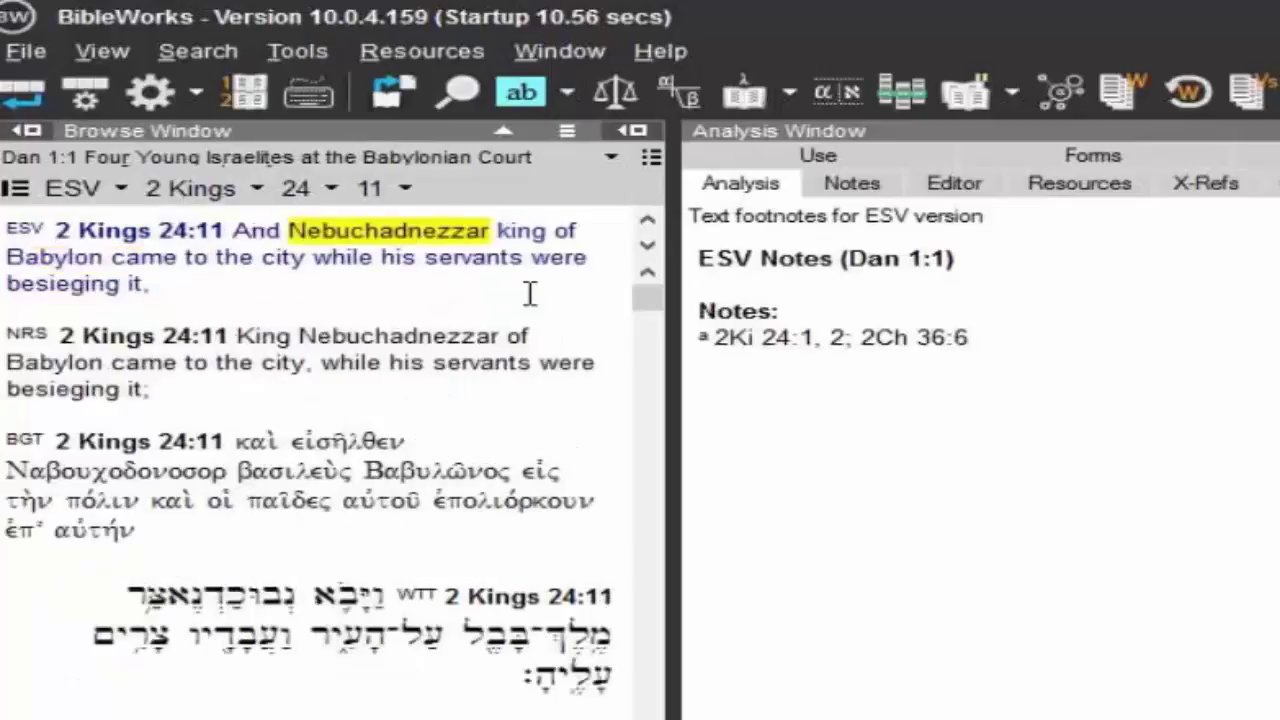
{"action": "key", "text": "Down"}
{"action": "key", "text": "Down"}
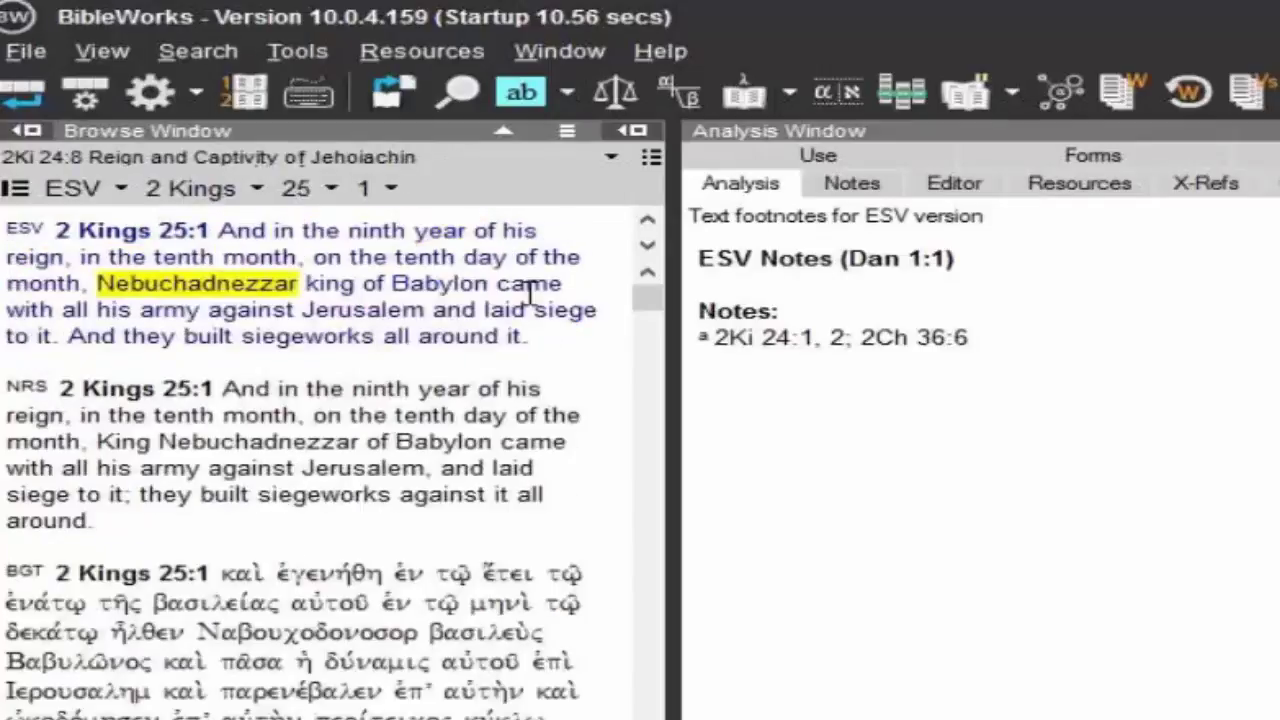
- Show the Search Window again and advance through the listed Nebuchadnezzar verses to 2 Chronicles 36:10
{"action": "left_click", "coordinate": [22, 130]}
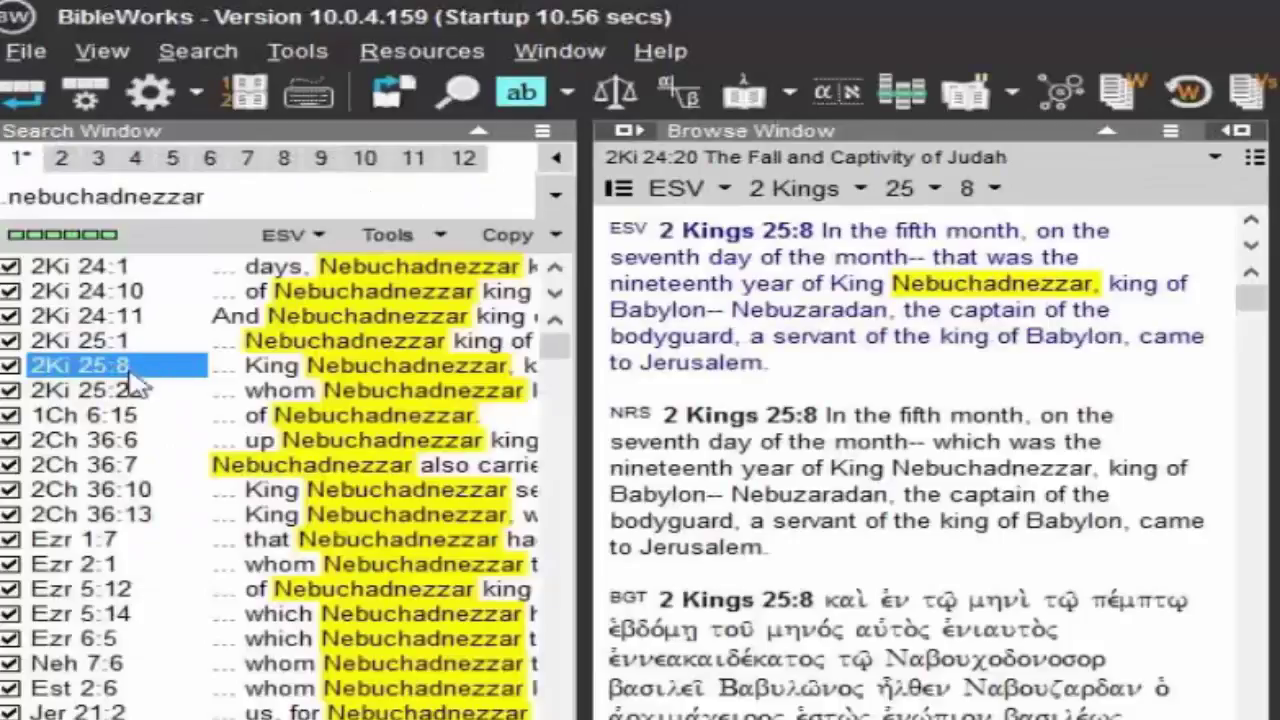
{"action": "key", "text": "Down"}
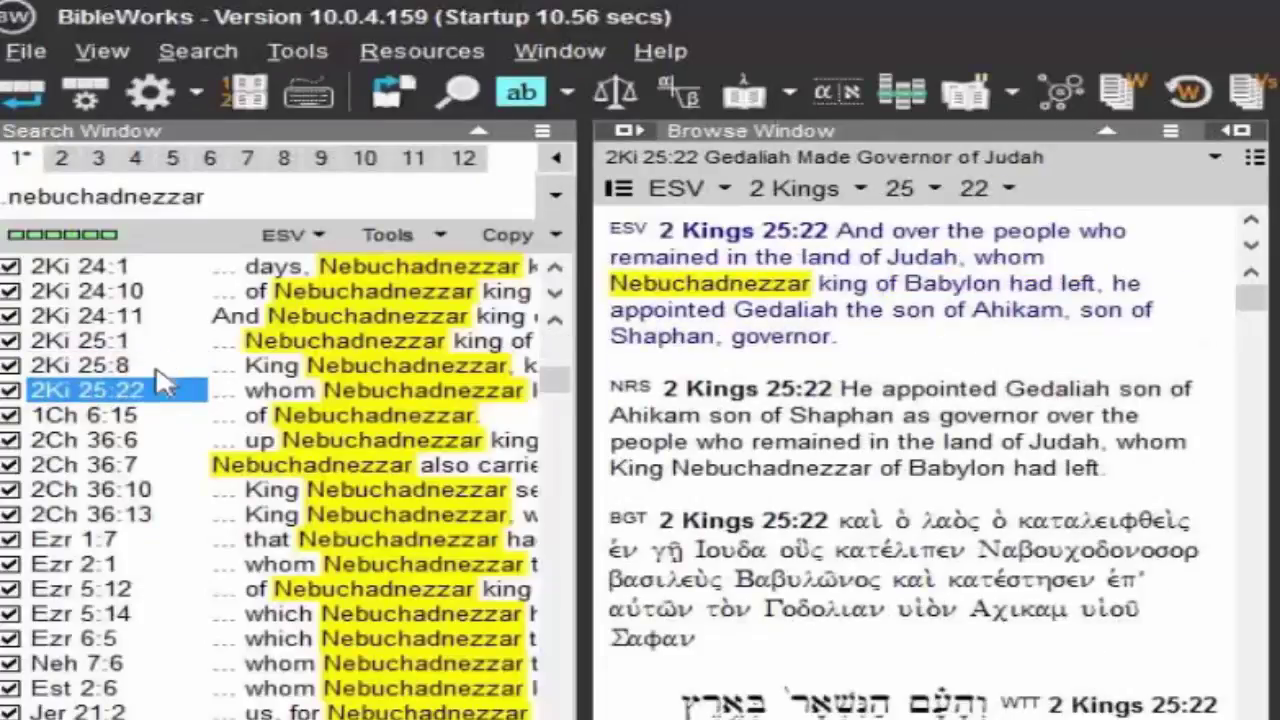
{"action": "key", "text": "Down"}
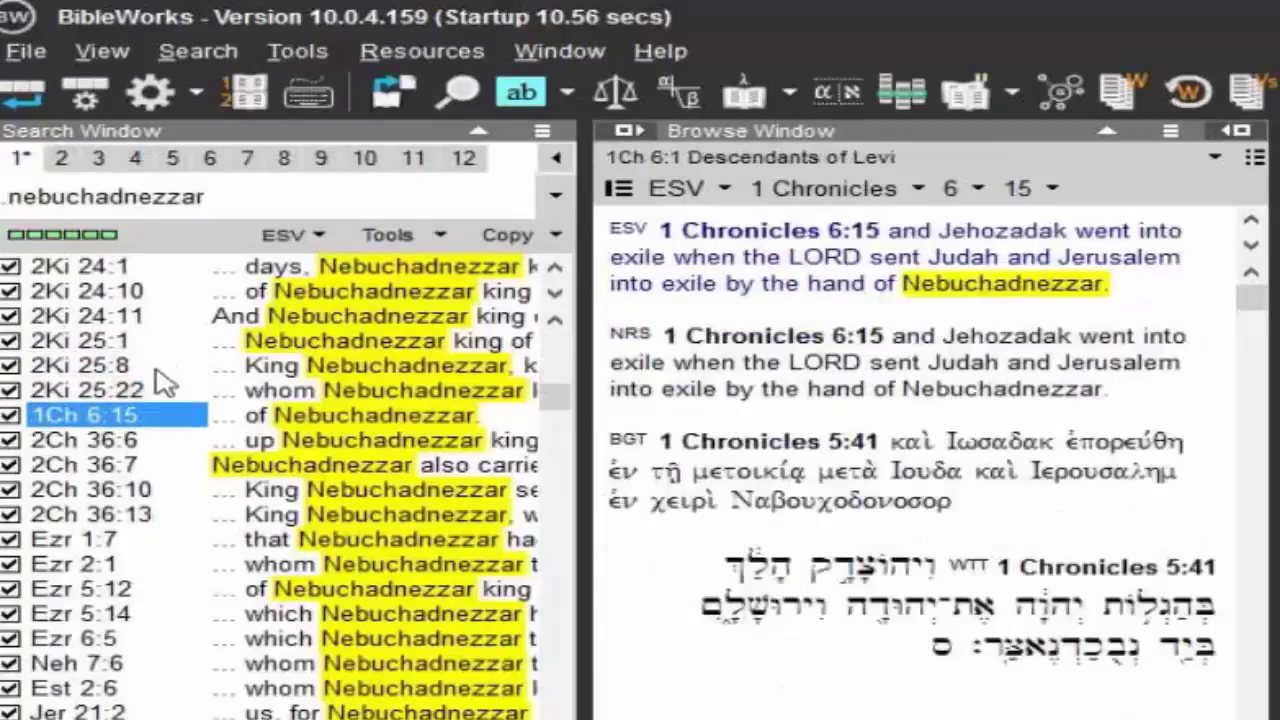
{"action": "key", "text": "Down"}
{"action": "key", "text": "Down"}
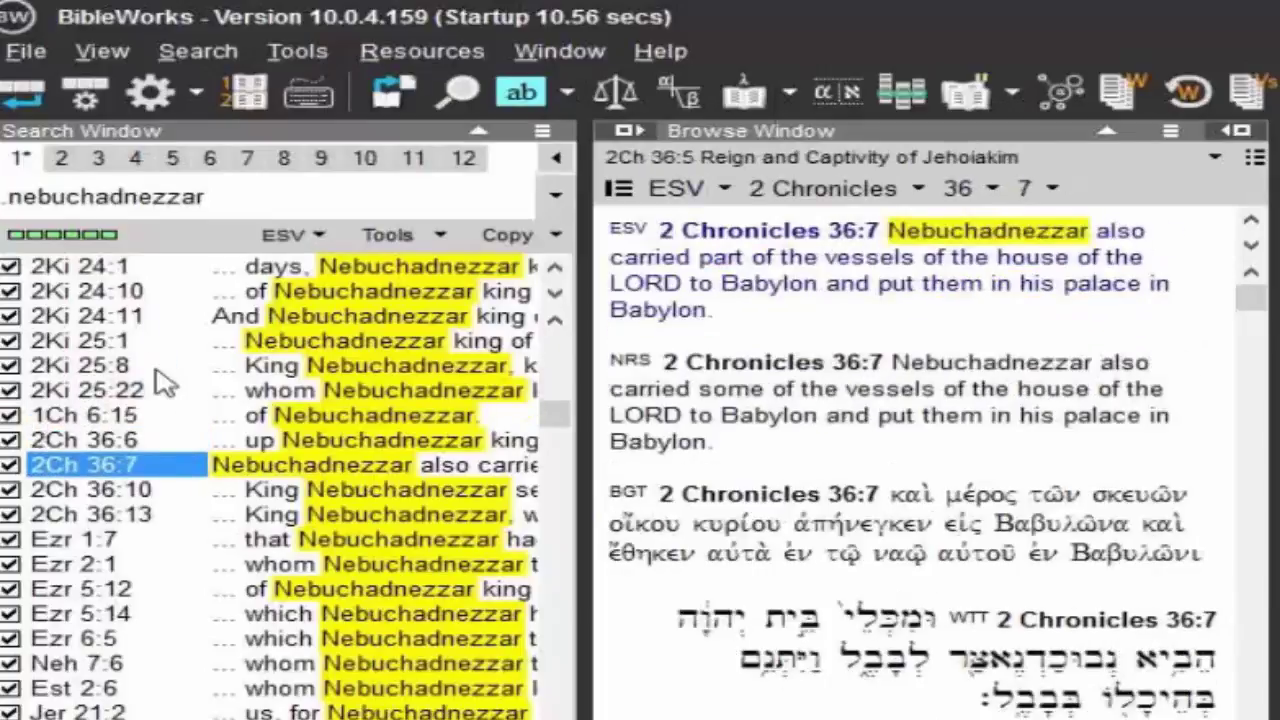
{"action": "key", "text": "Down"}
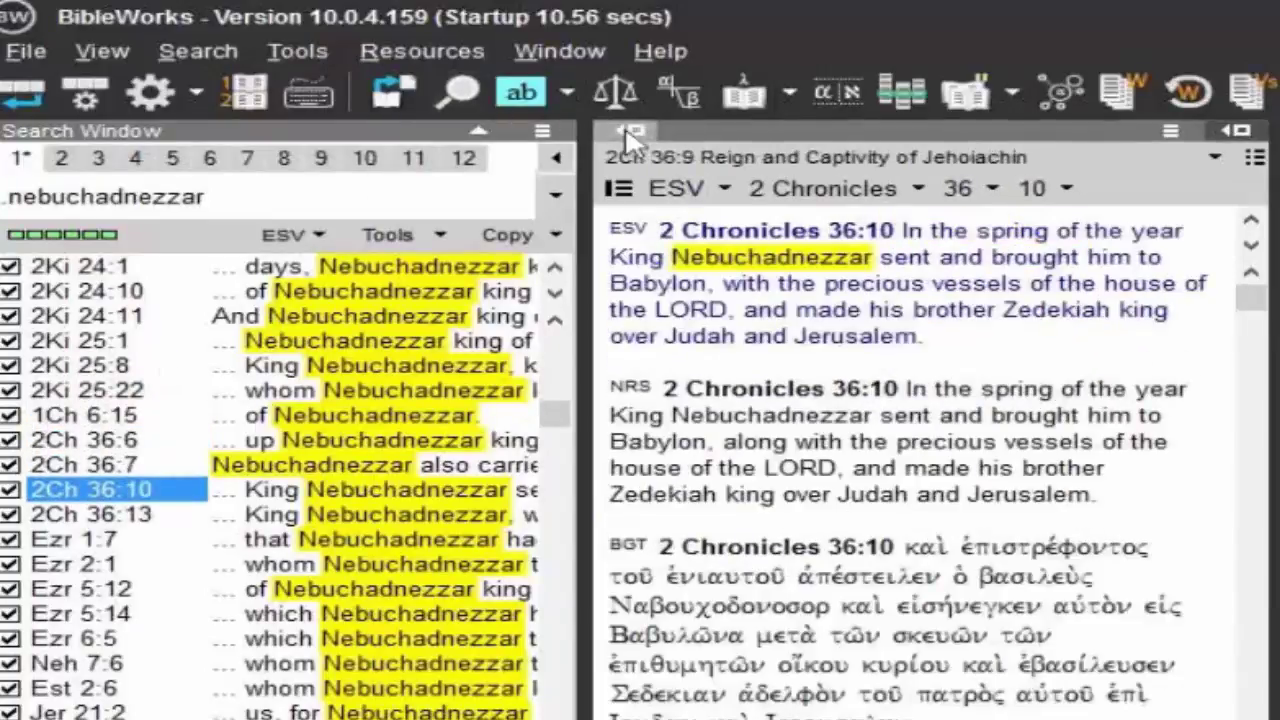
- Hide the Search Window again and advance through the Nebuchadnezzar results to Ezra 5:12
{"action": "left_click", "coordinate": [625, 130]}
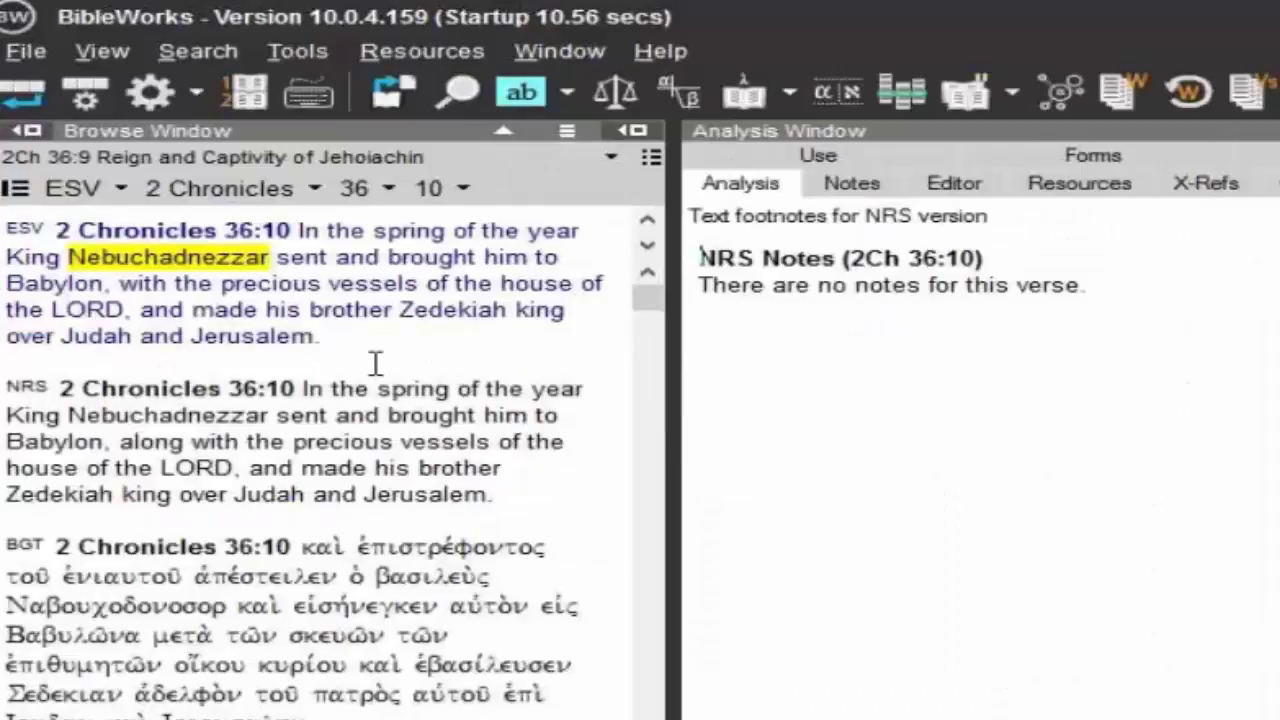
{"action": "key", "text": "Down"}
{"action": "key", "text": "Down"}
{"action": "key", "text": "Down"}
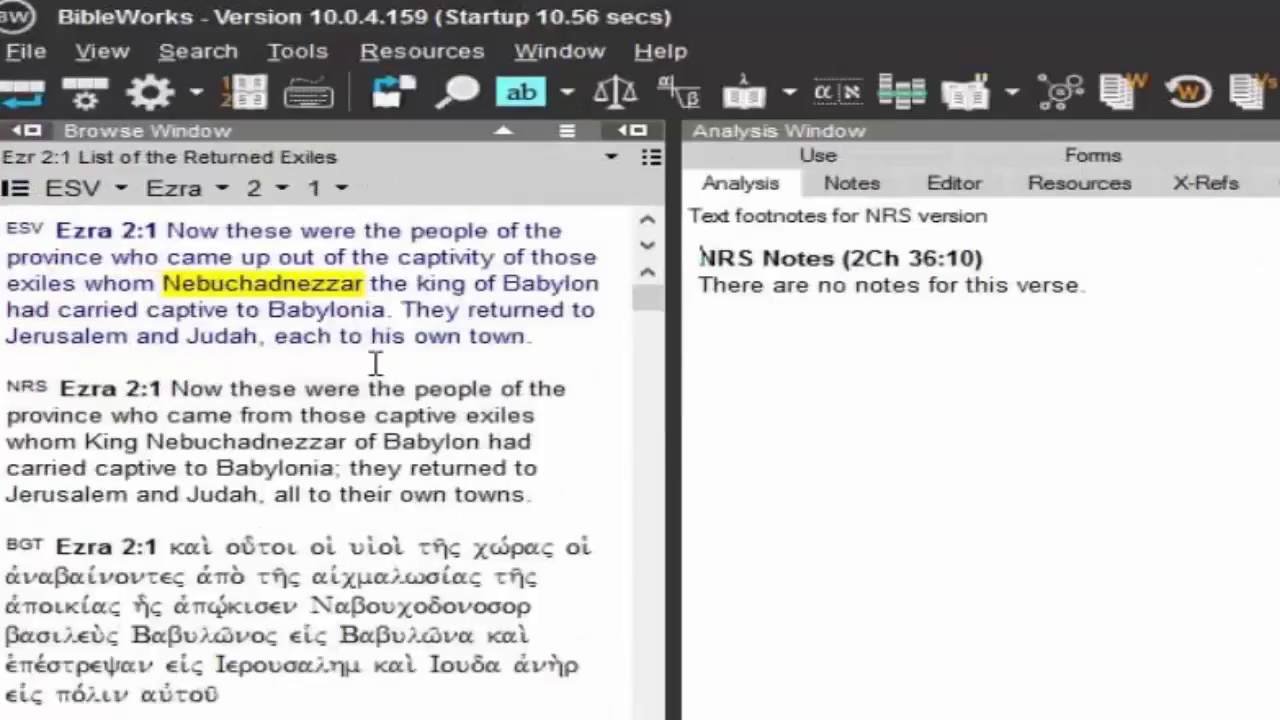
{"action": "key", "text": "Down"}
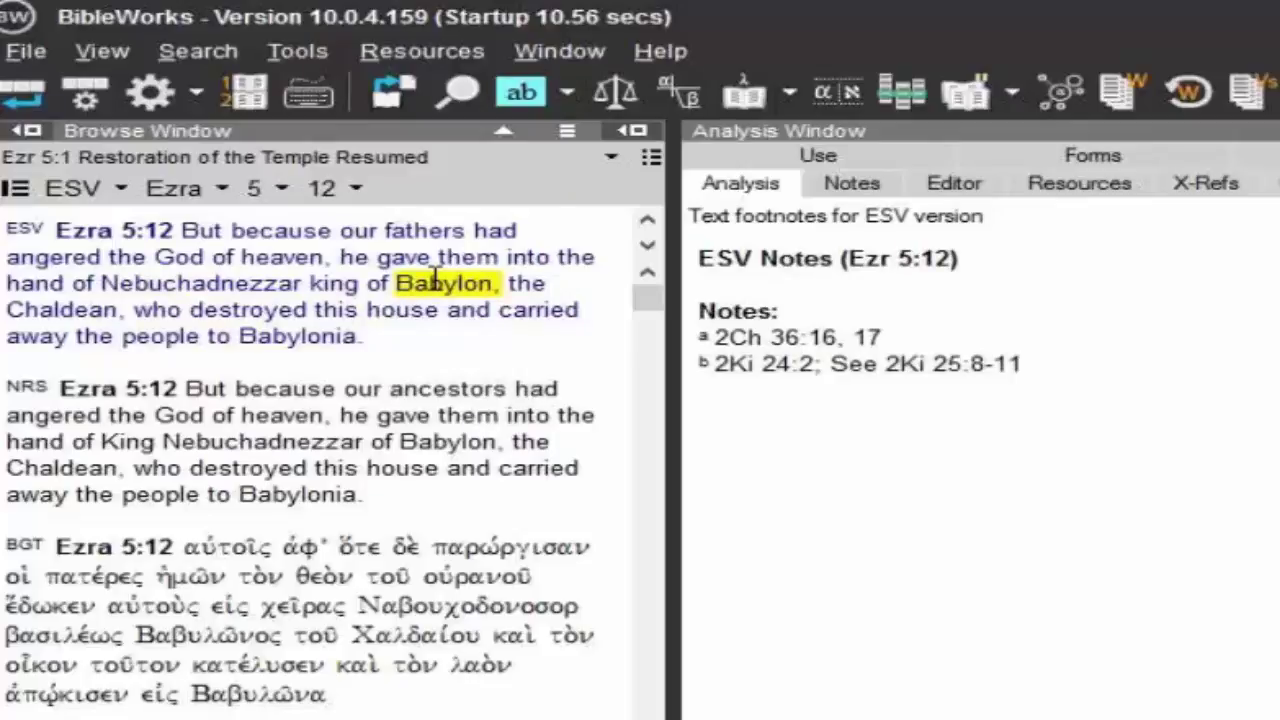
- Search the ESV for Babylon from the text of Ezra 5:12 and advance through the results to 2 Kings 24:7
{"action": "double_click", "coordinate": [433, 278]}
{"action": "key", "text": "Down"}
{"action": "key", "text": "Down"}
{"action": "key", "text": "Down"}
{"action": "key", "text": "Down"}
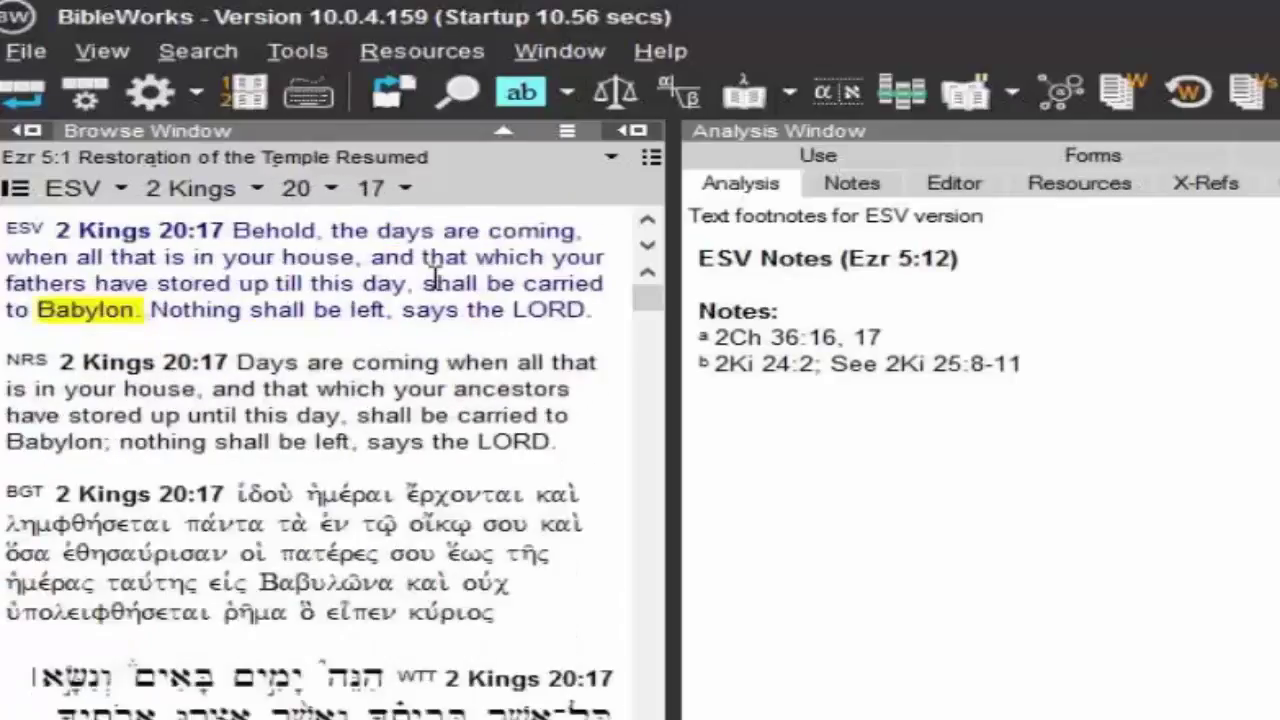
{"action": "key", "text": "Down"}
{"action": "key", "text": "Down"}
{"action": "key", "text": "Down"}
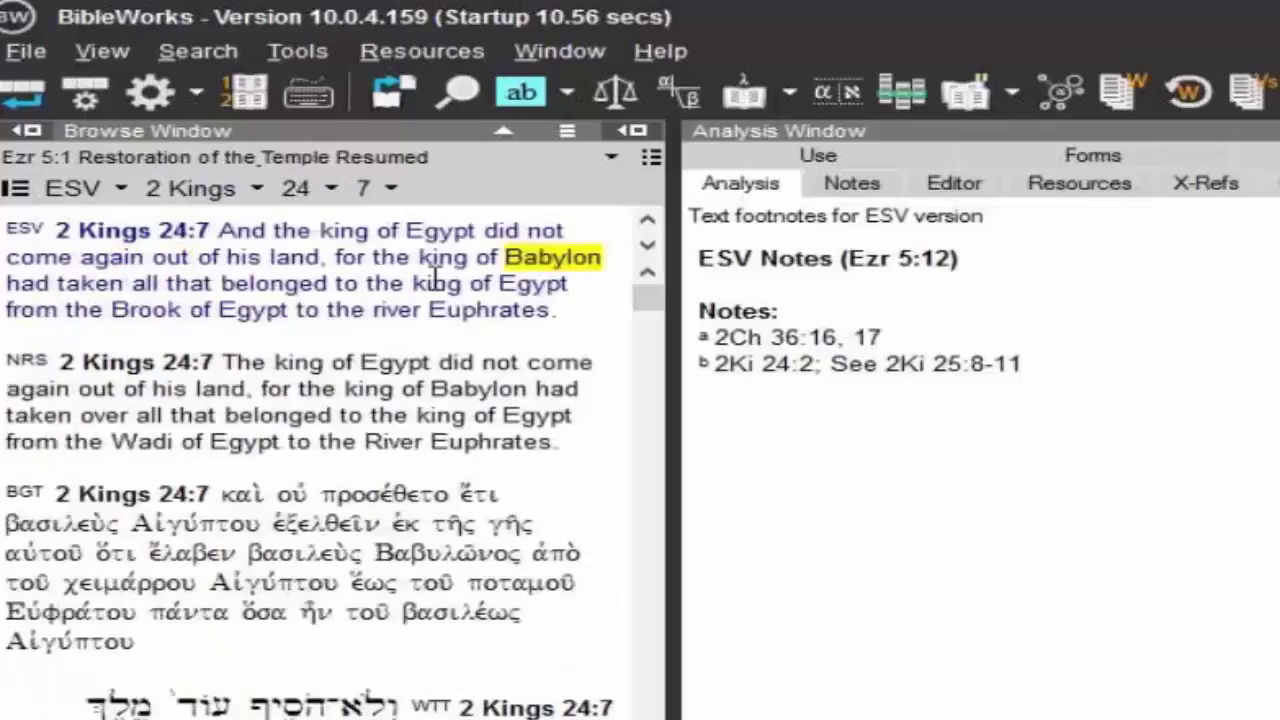